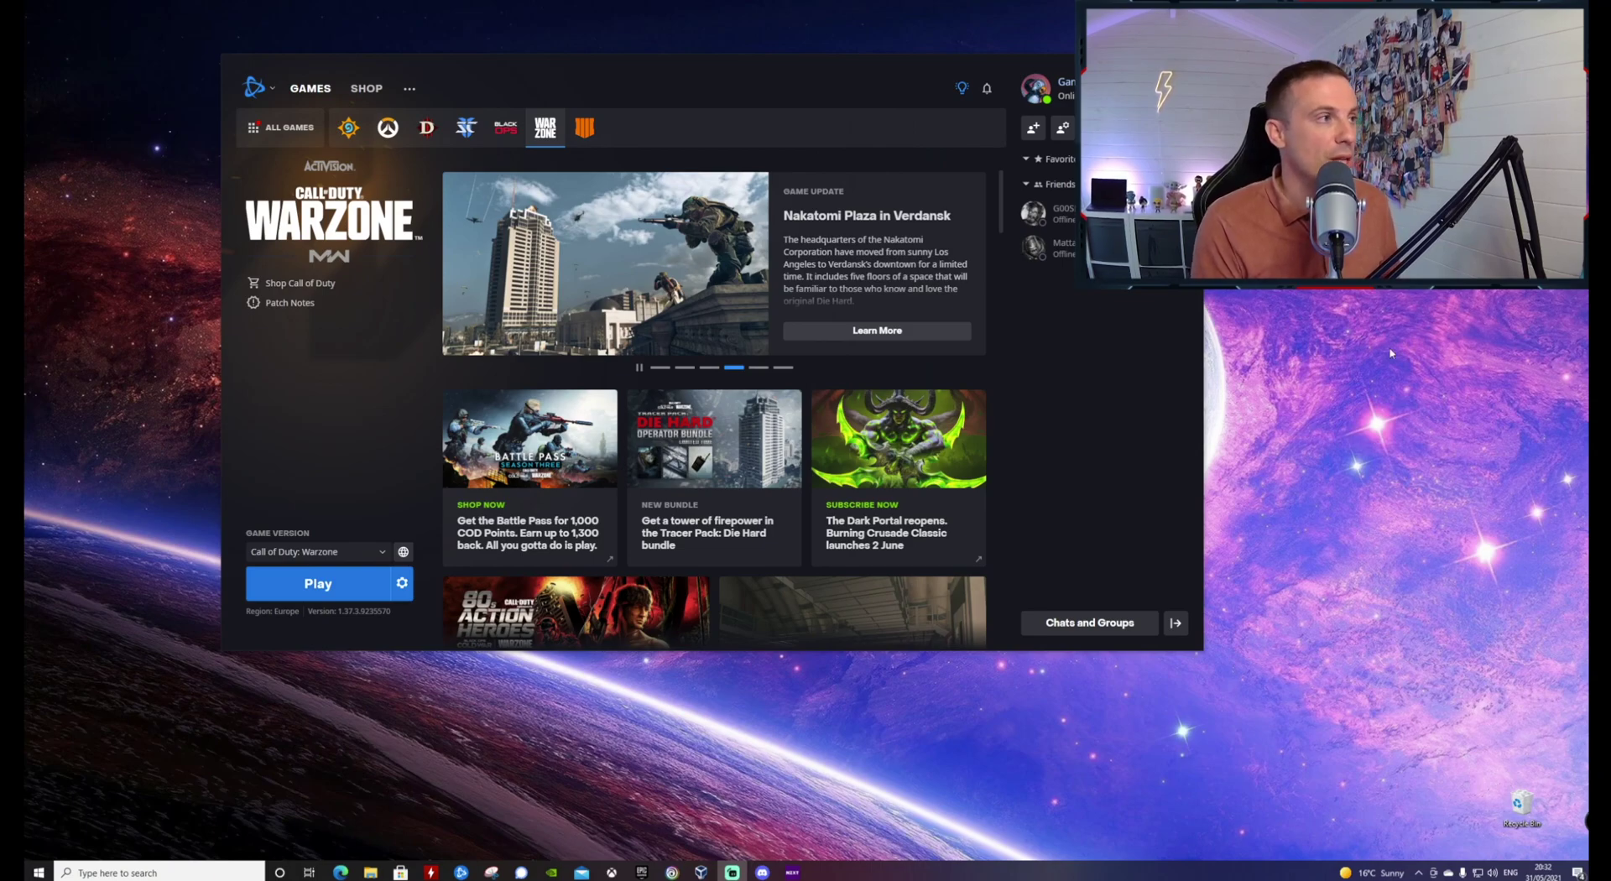
# Step: Check the D:\Blizzard Games install folder, then launch Call of Duty: Warzone from Battle.net
pyautogui.moveTo(621, 65); pyautogui.dragTo(690, 70)
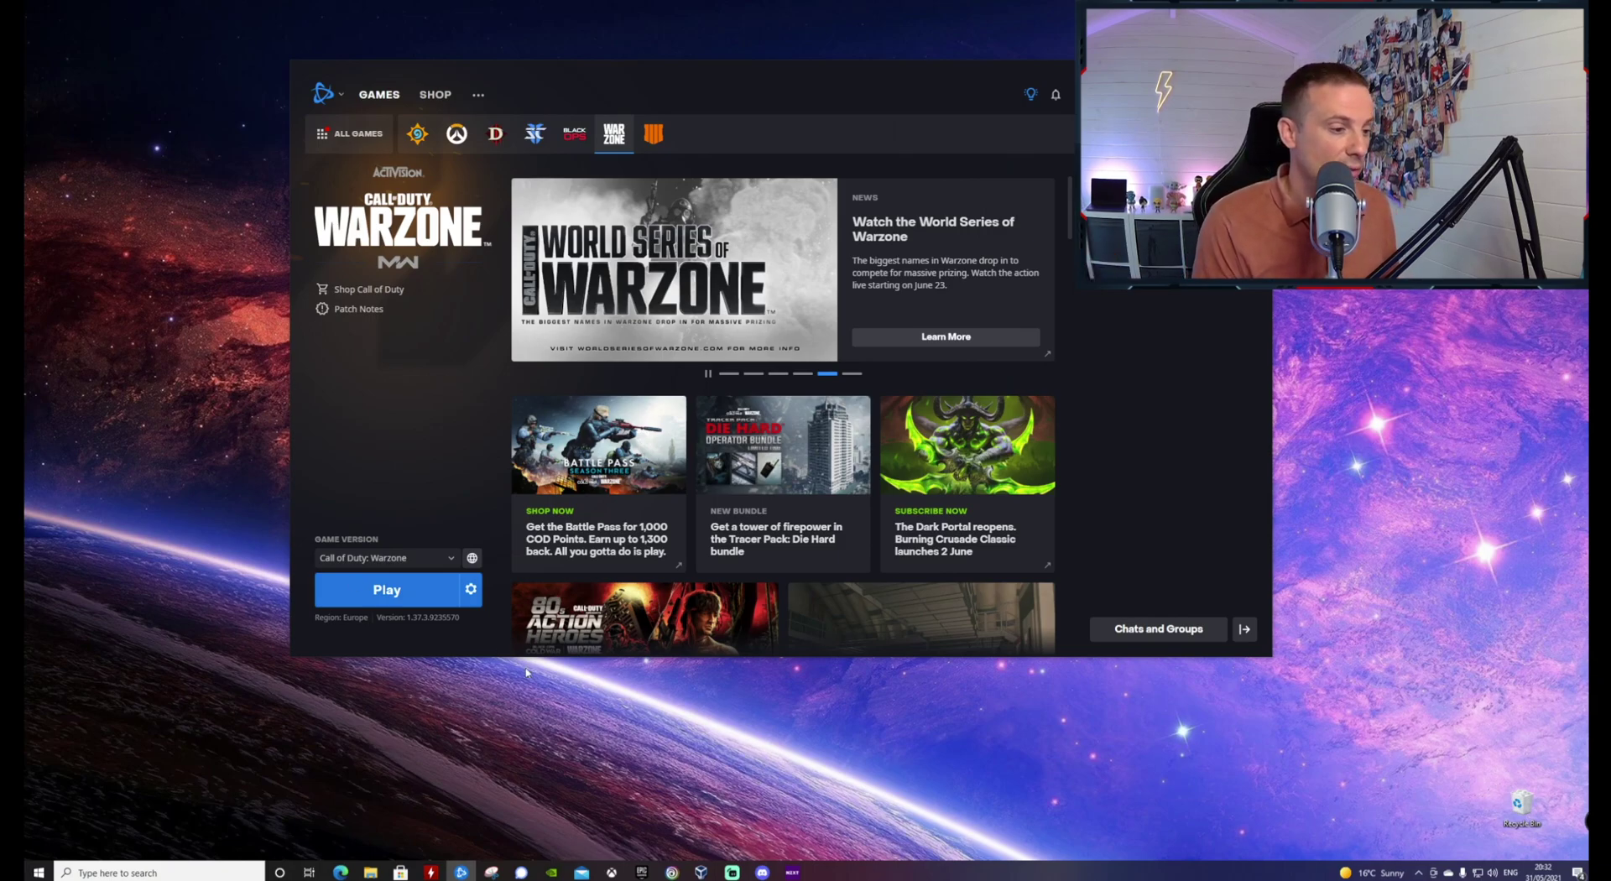
pyautogui.click(379, 873)
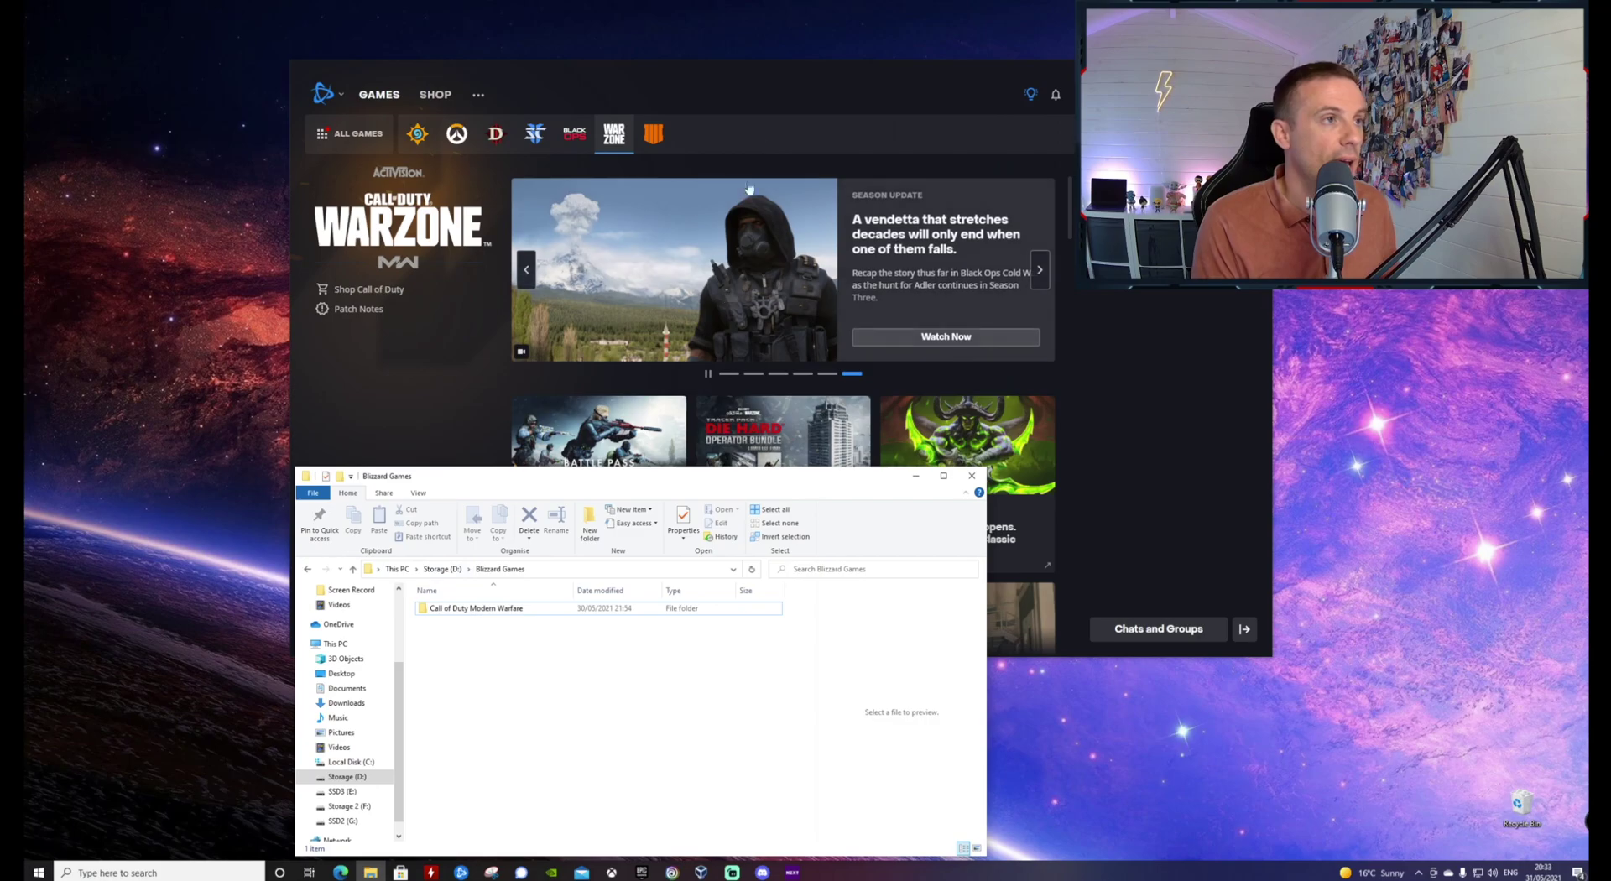
pyautogui.click(369, 437)
pyautogui.click(365, 597)
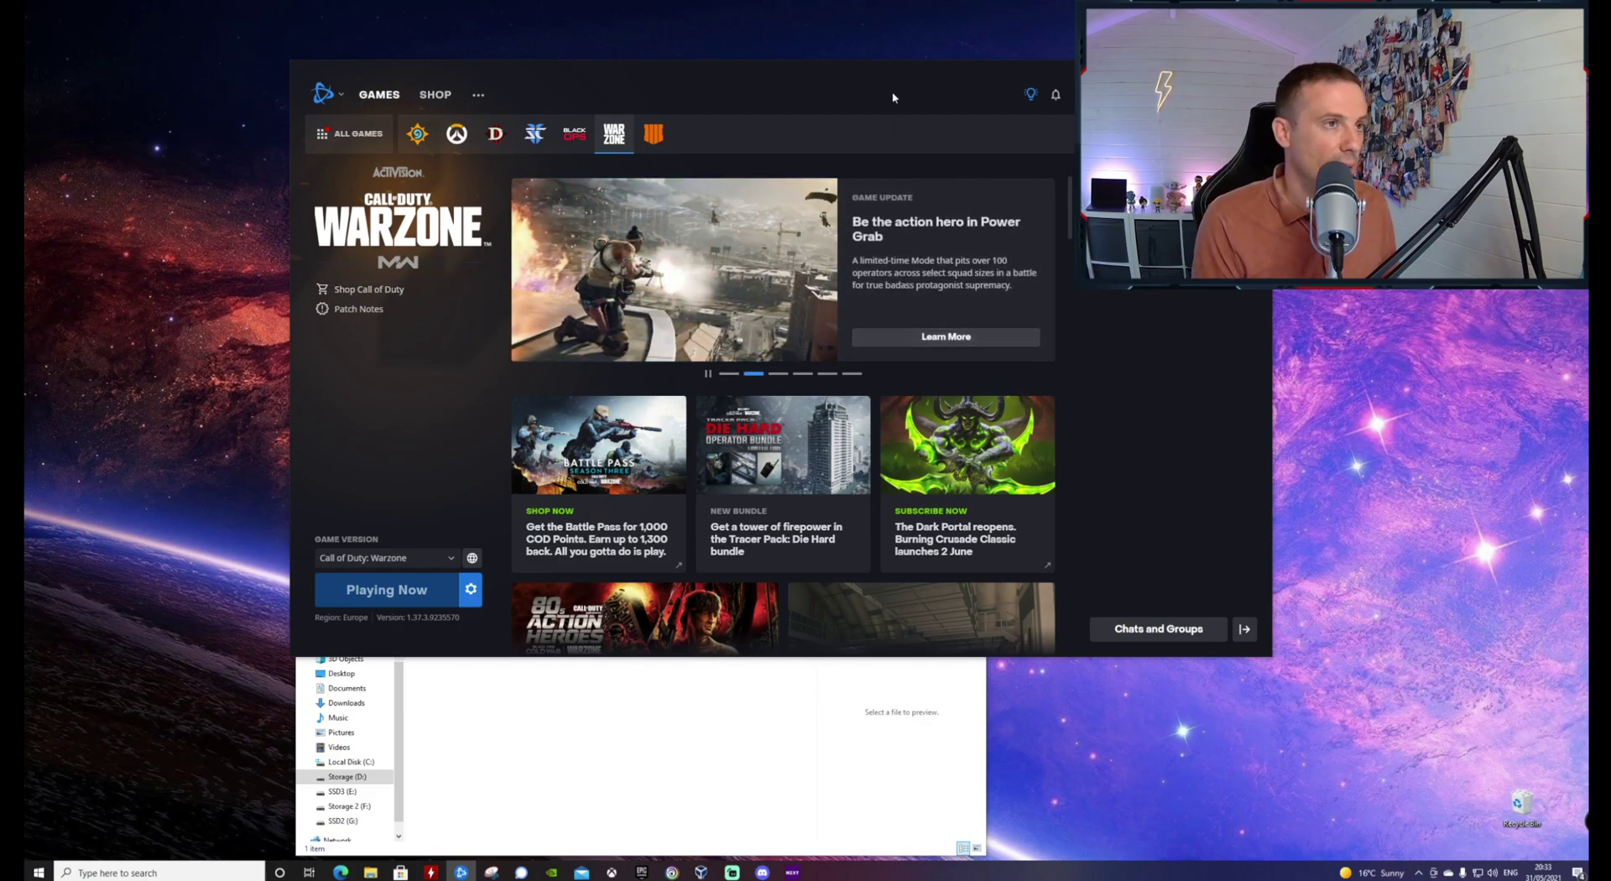
pyautogui.moveTo(874, 74); pyautogui.dragTo(786, 71)
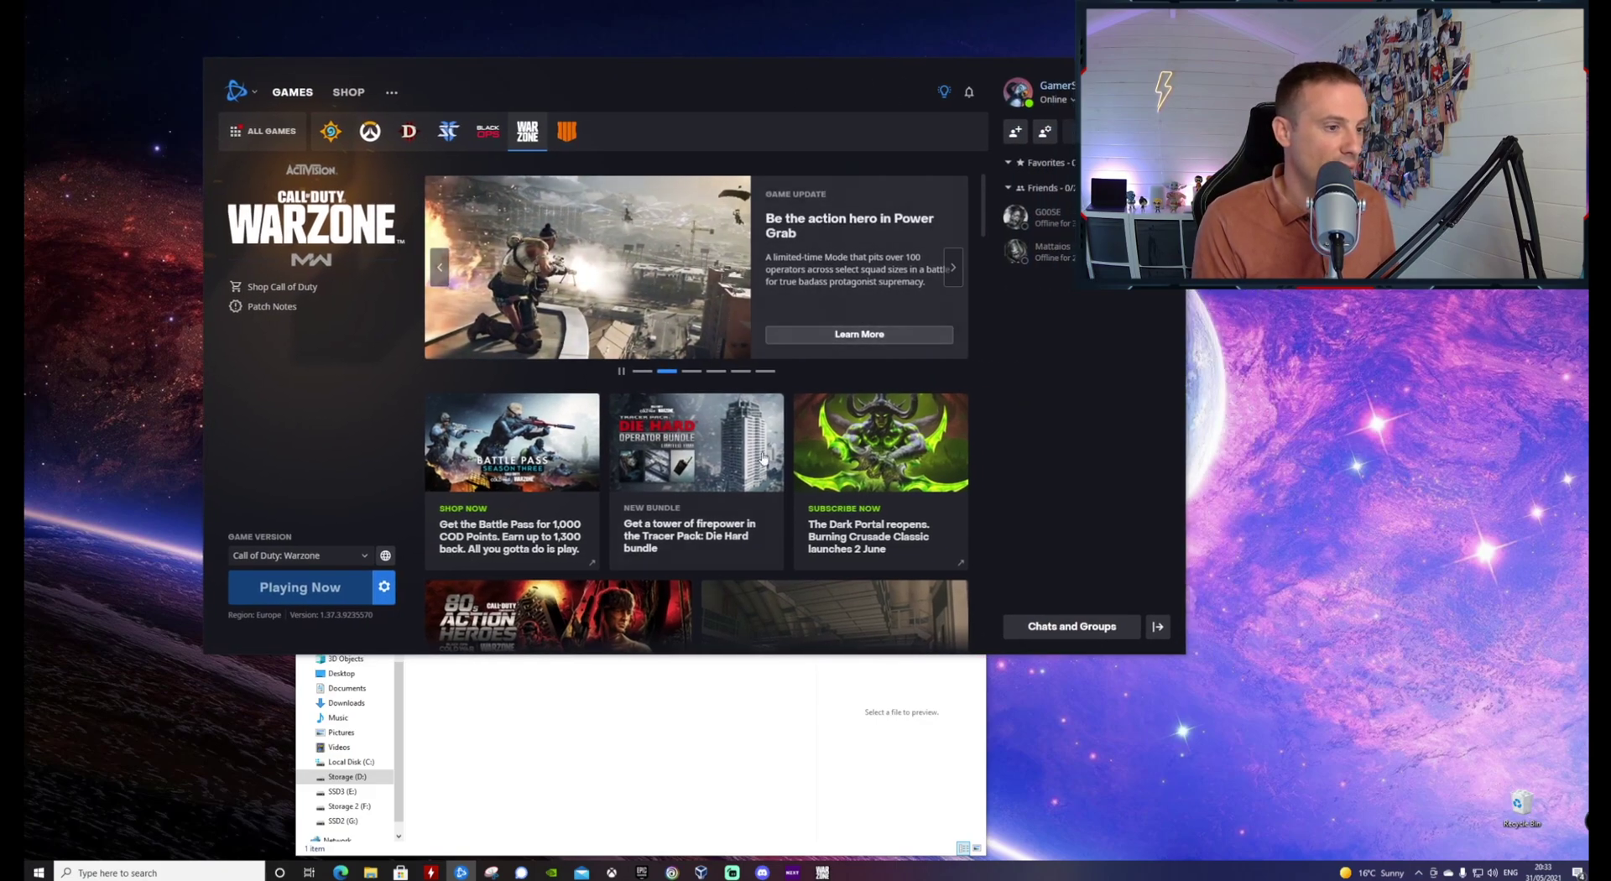
pyautogui.click(527, 660)
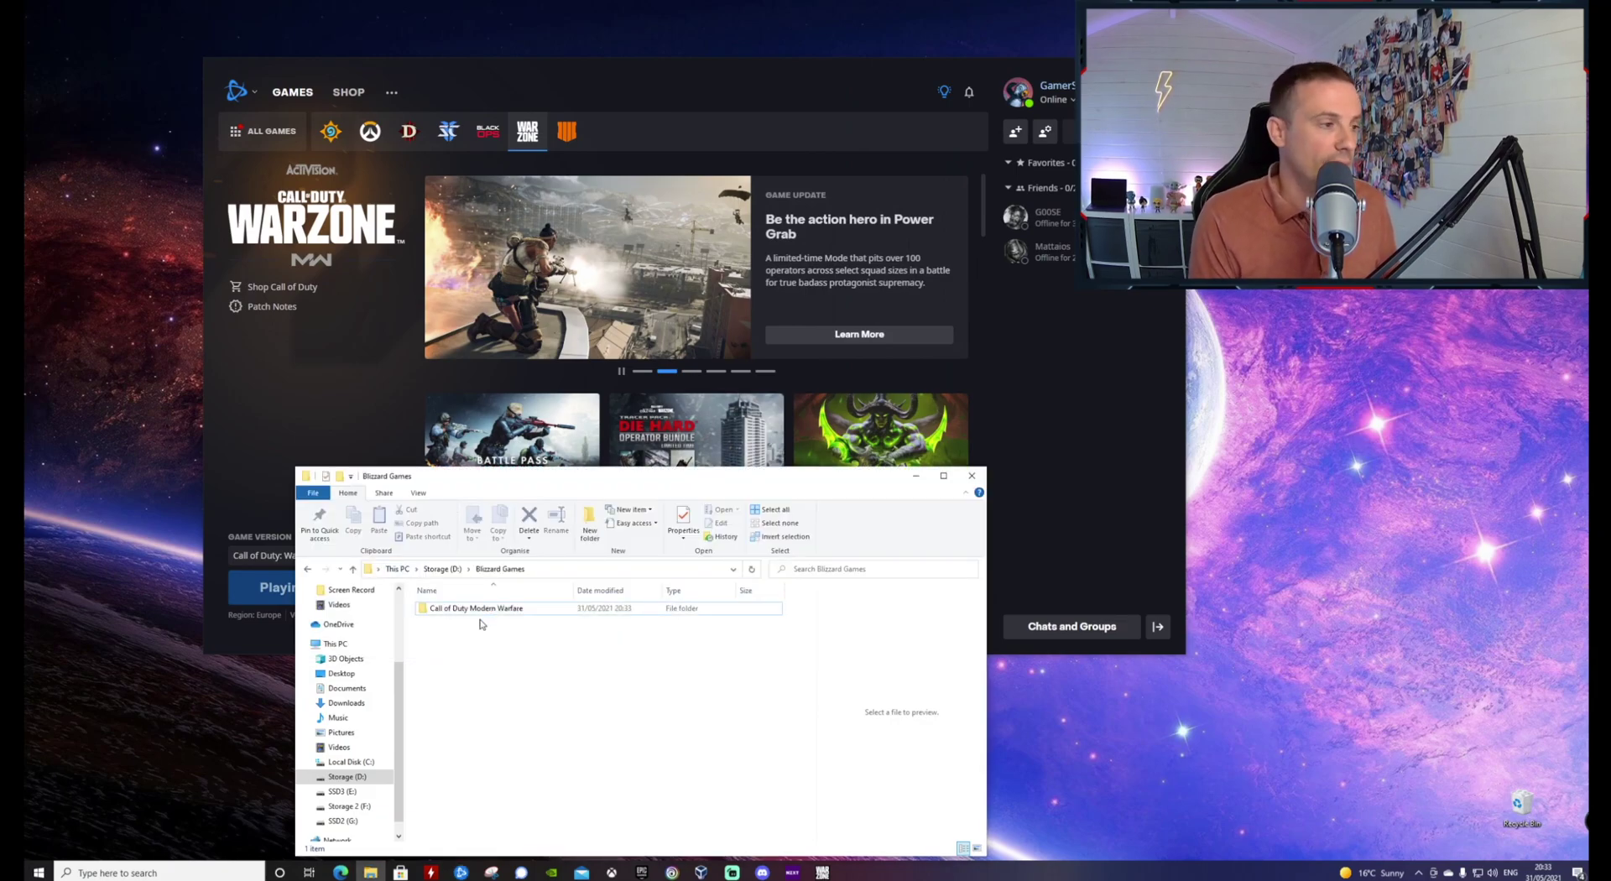
pyautogui.click(881, 103)
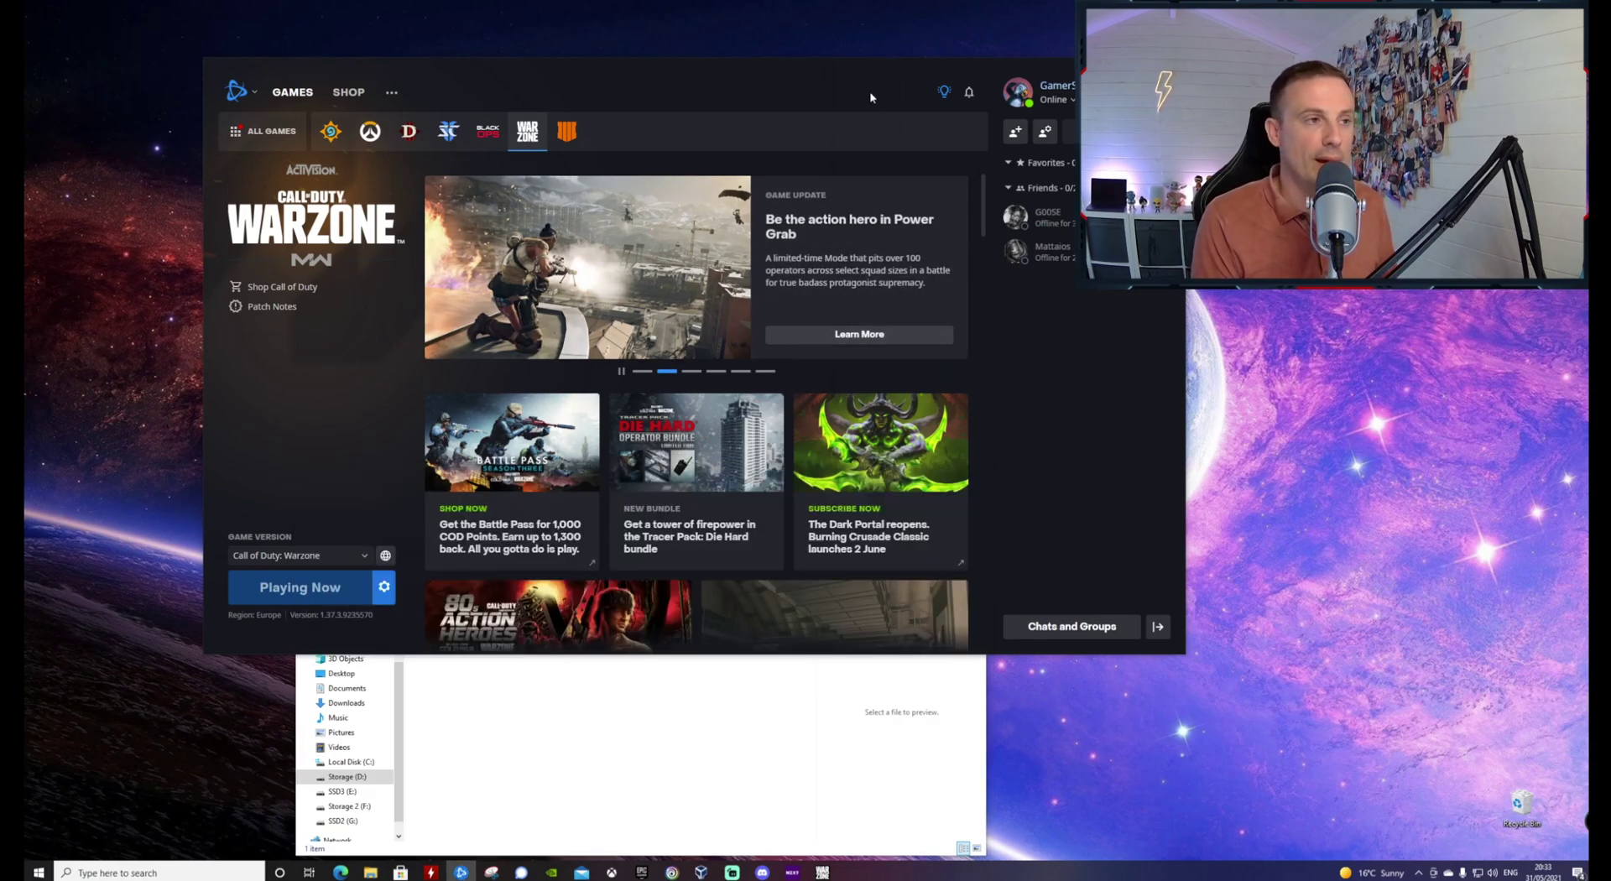
# Step: Switch into Warzone, minimise HWMonitor, and back out to the Quit to desktop prompt
pyautogui.hotkey('alt', 'Tab')
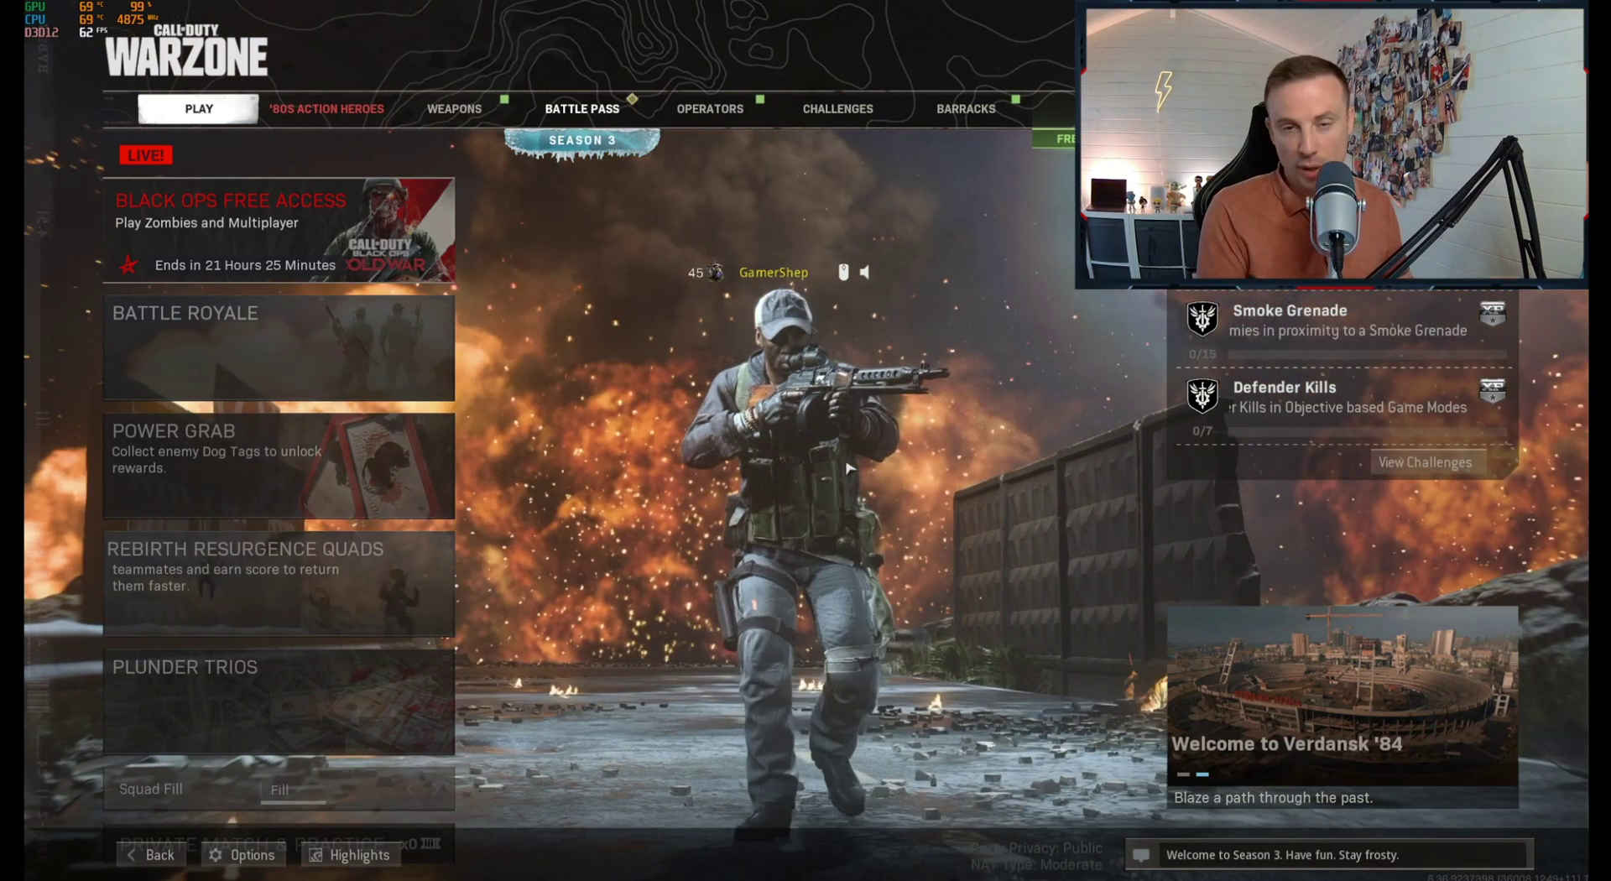
pyautogui.press('super')
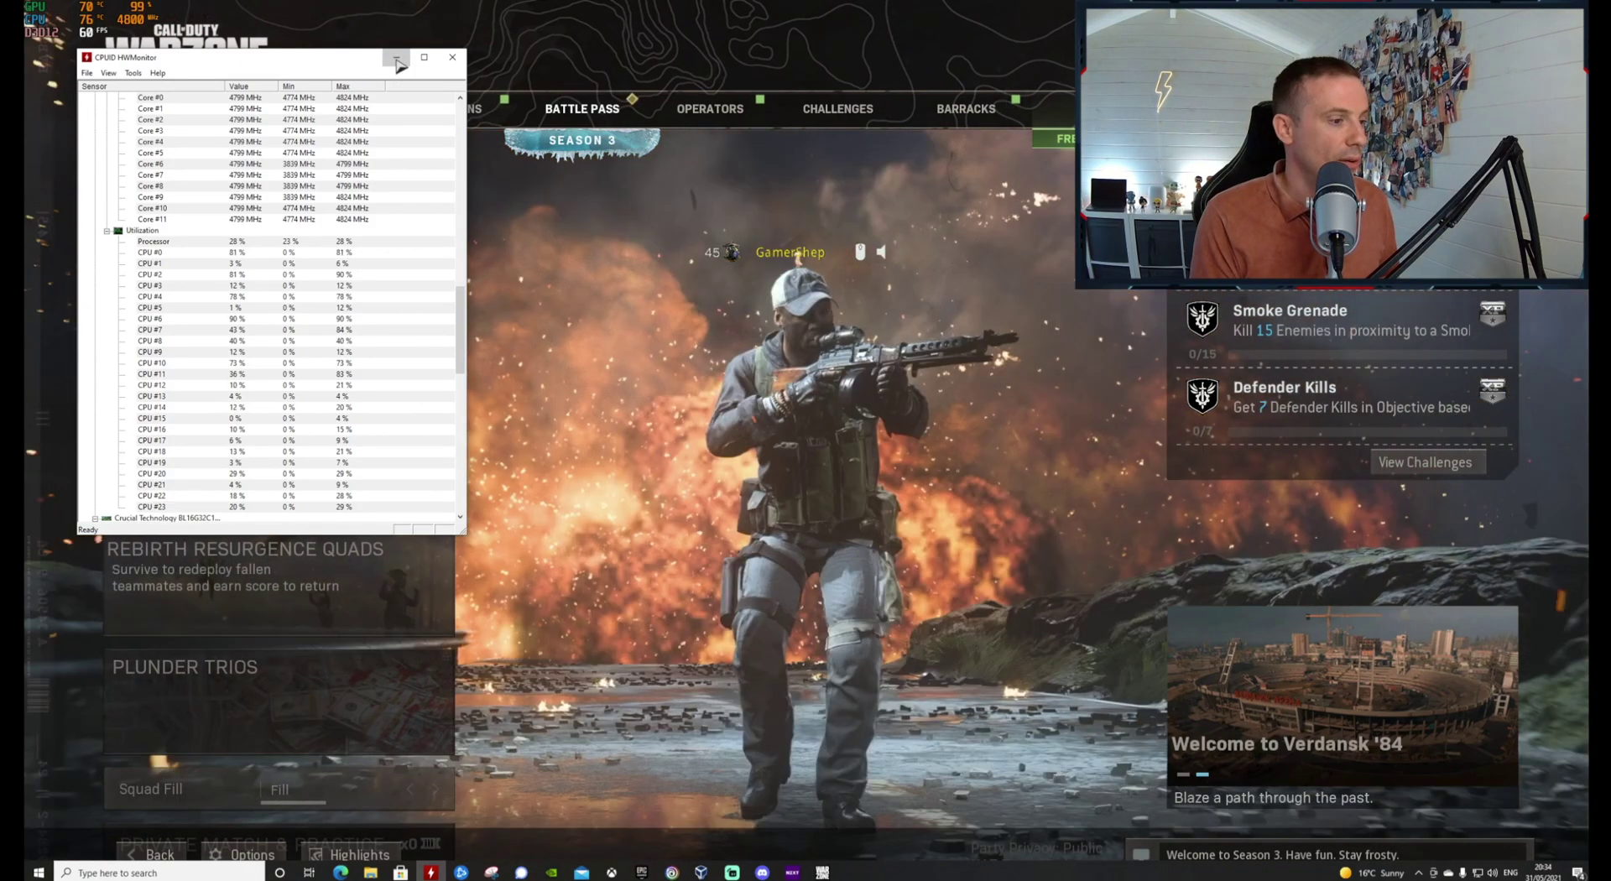
pyautogui.click(397, 61)
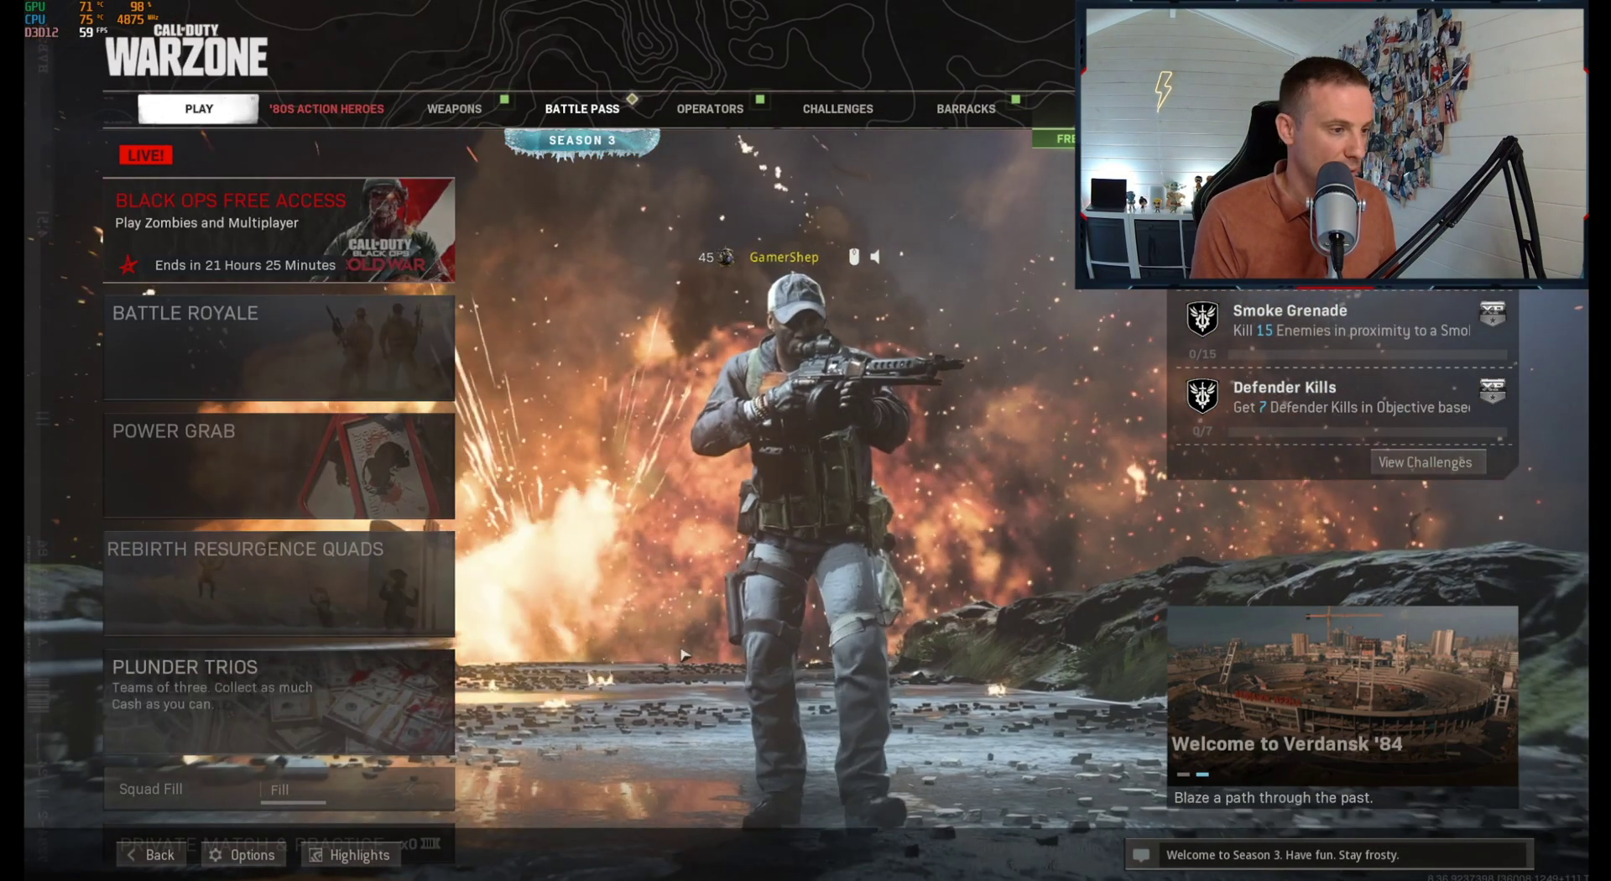
pyautogui.press('Escape')
pyautogui.press('Escape')
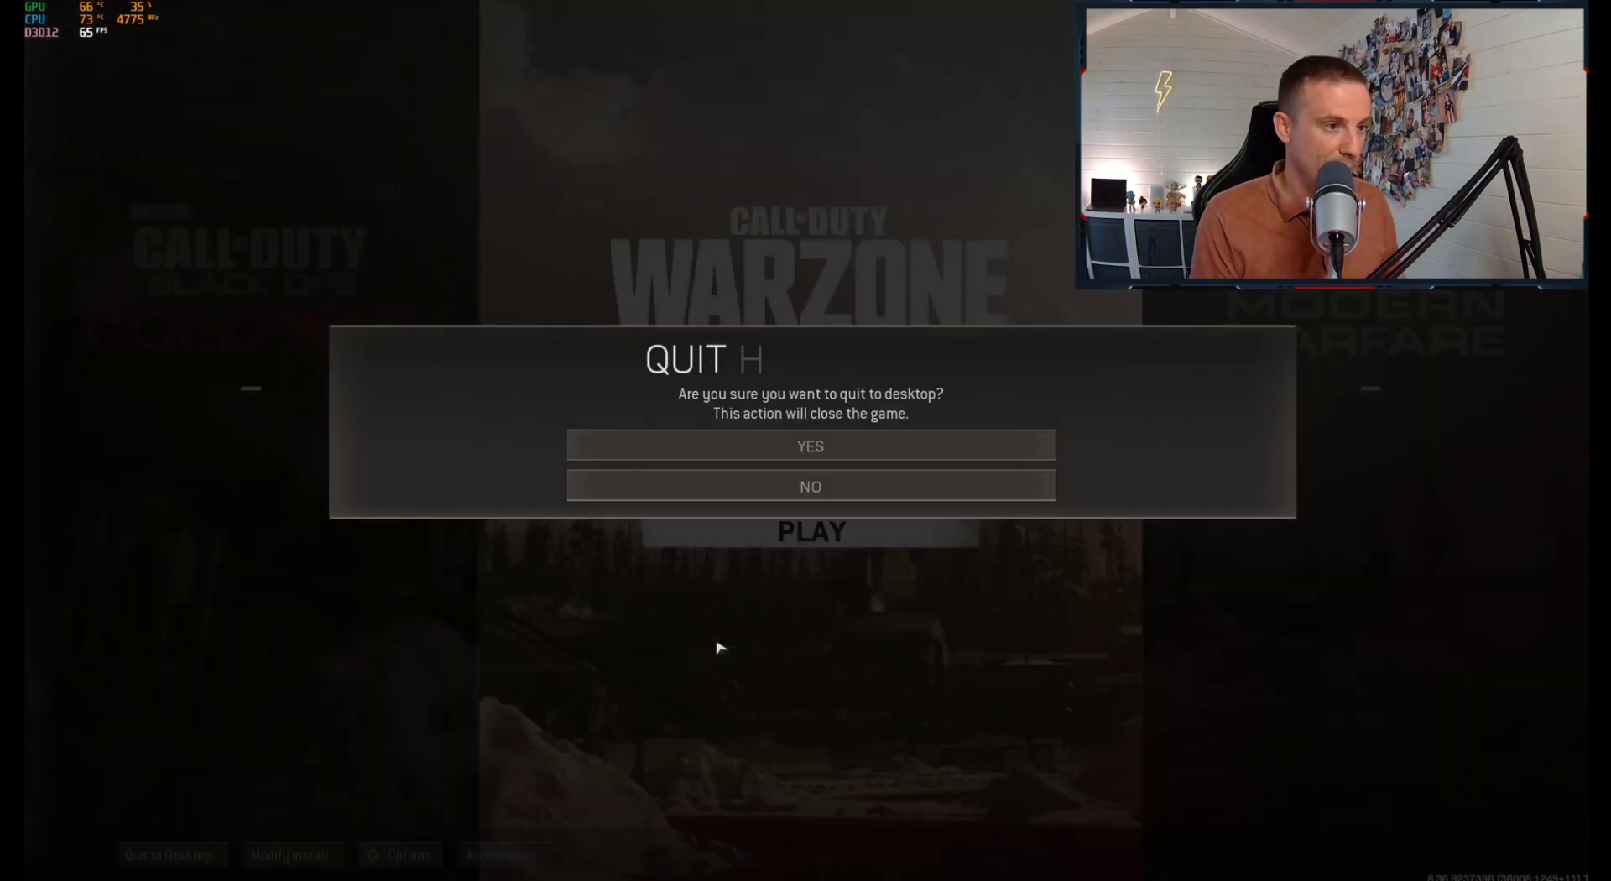
# Step: Confirm quitting Warzone and bring up File Explorer on This PC
pyautogui.click(812, 446)
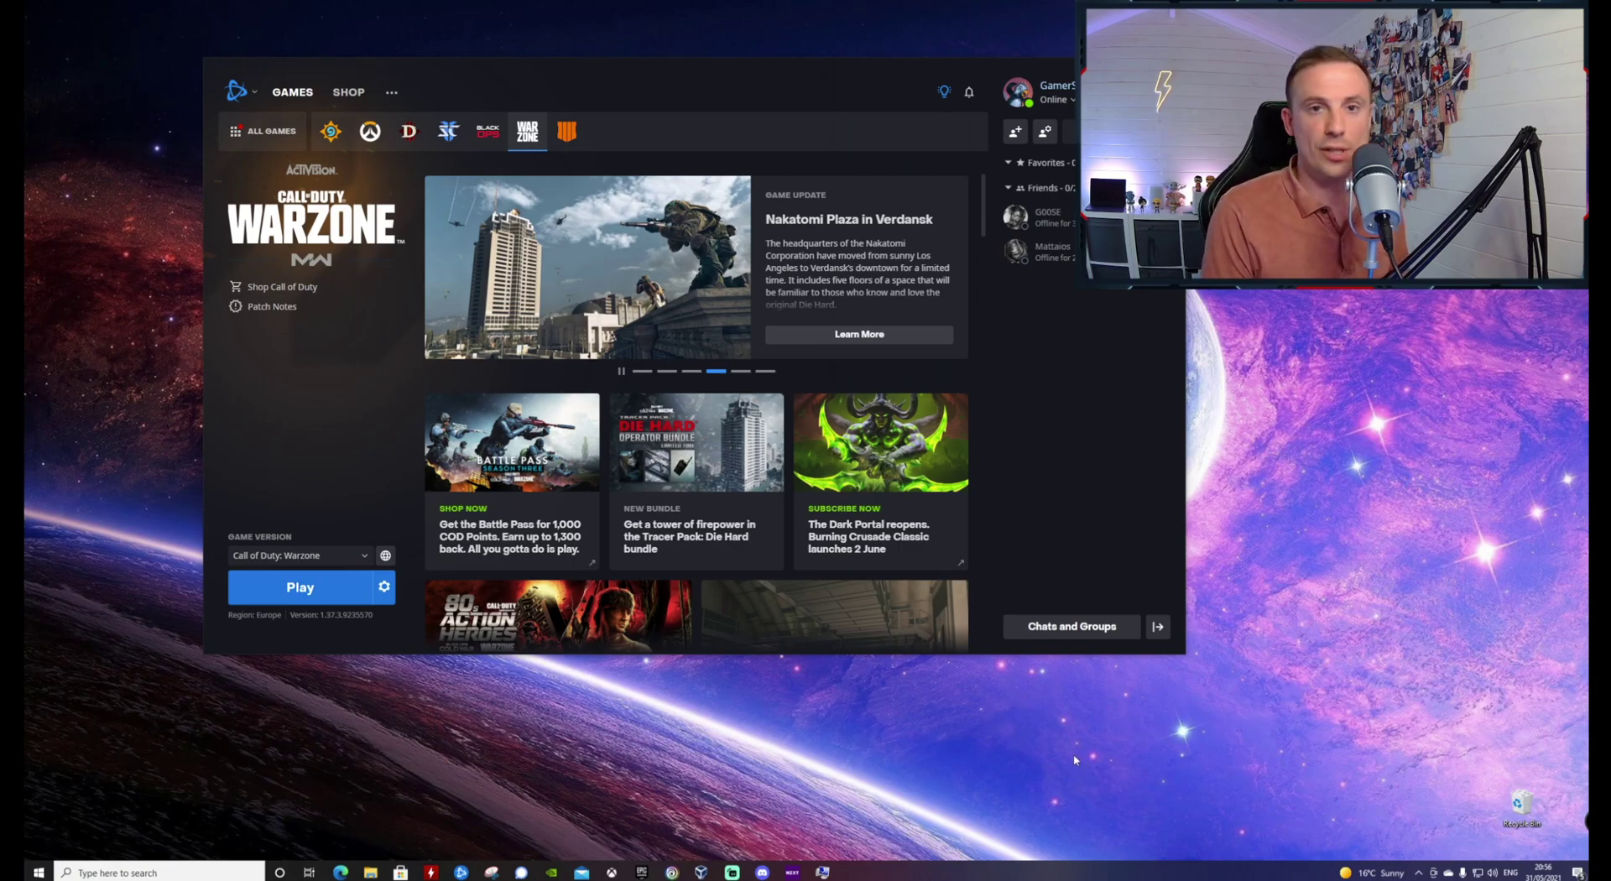
pyautogui.press('super+e')
pyautogui.moveTo(569, 483); pyautogui.dragTo(824, 403)
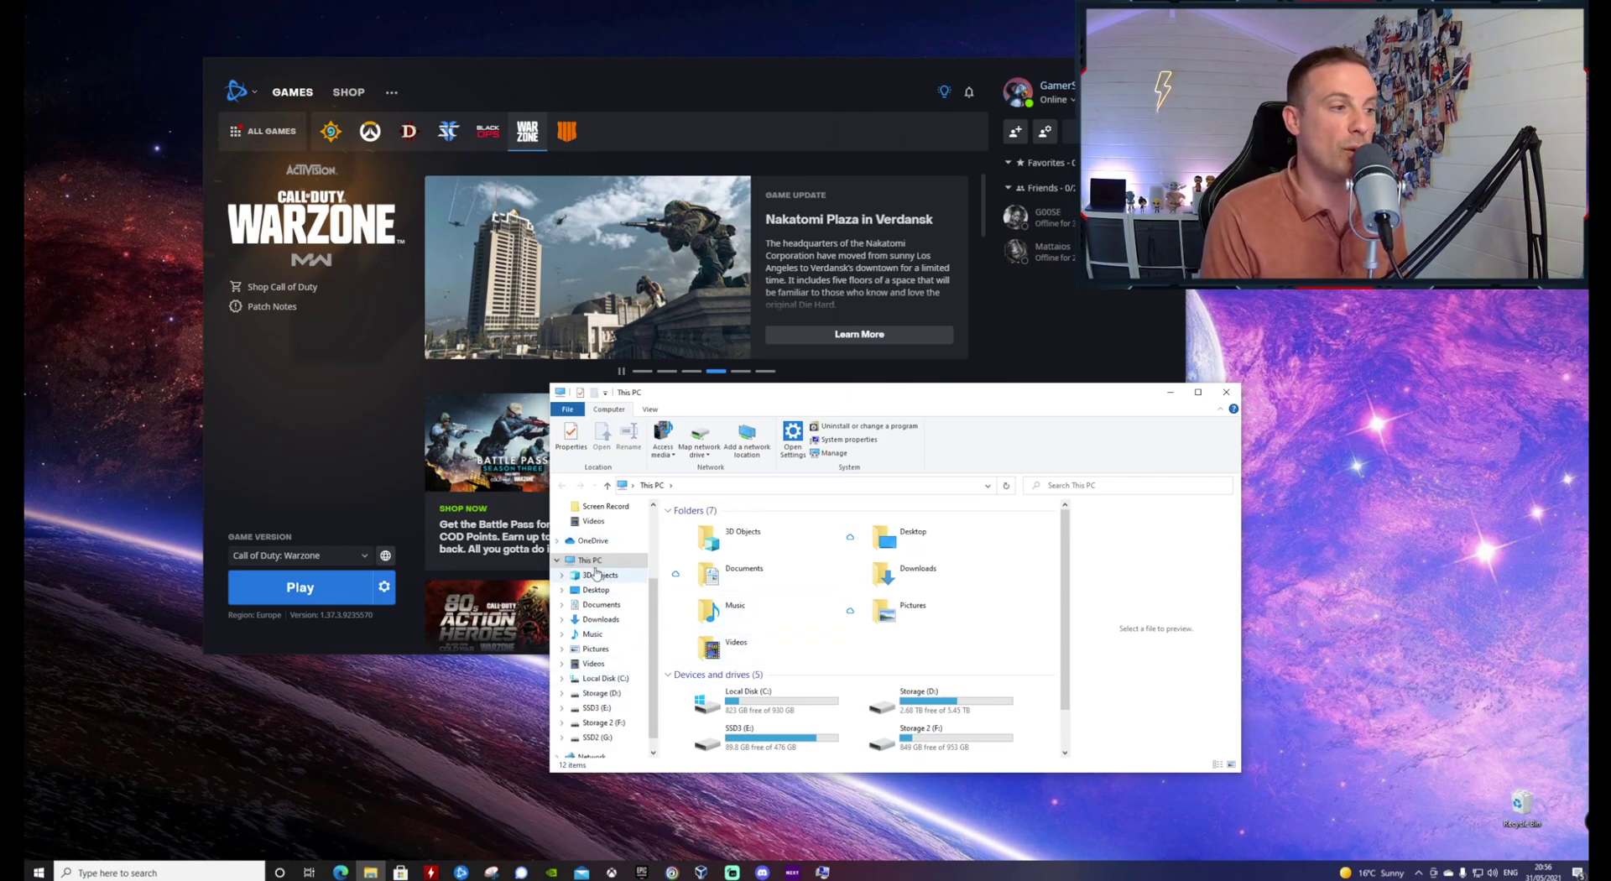
# Step: Open System Properties from This PC's Properties via Advanced system settings
pyautogui.rightClick(599, 561)
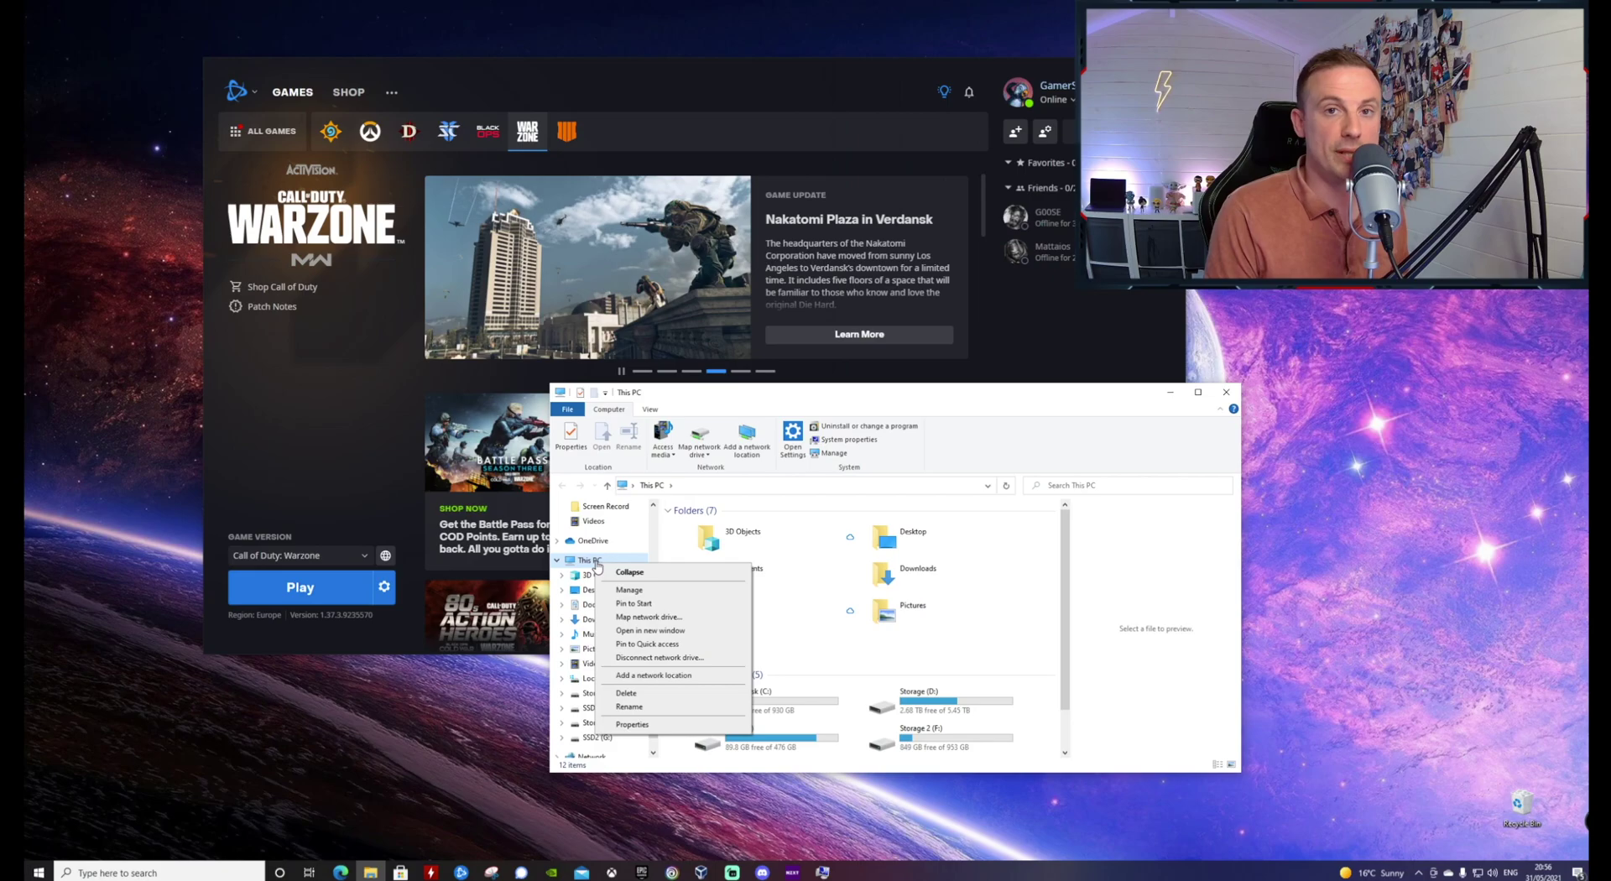
pyautogui.click(684, 722)
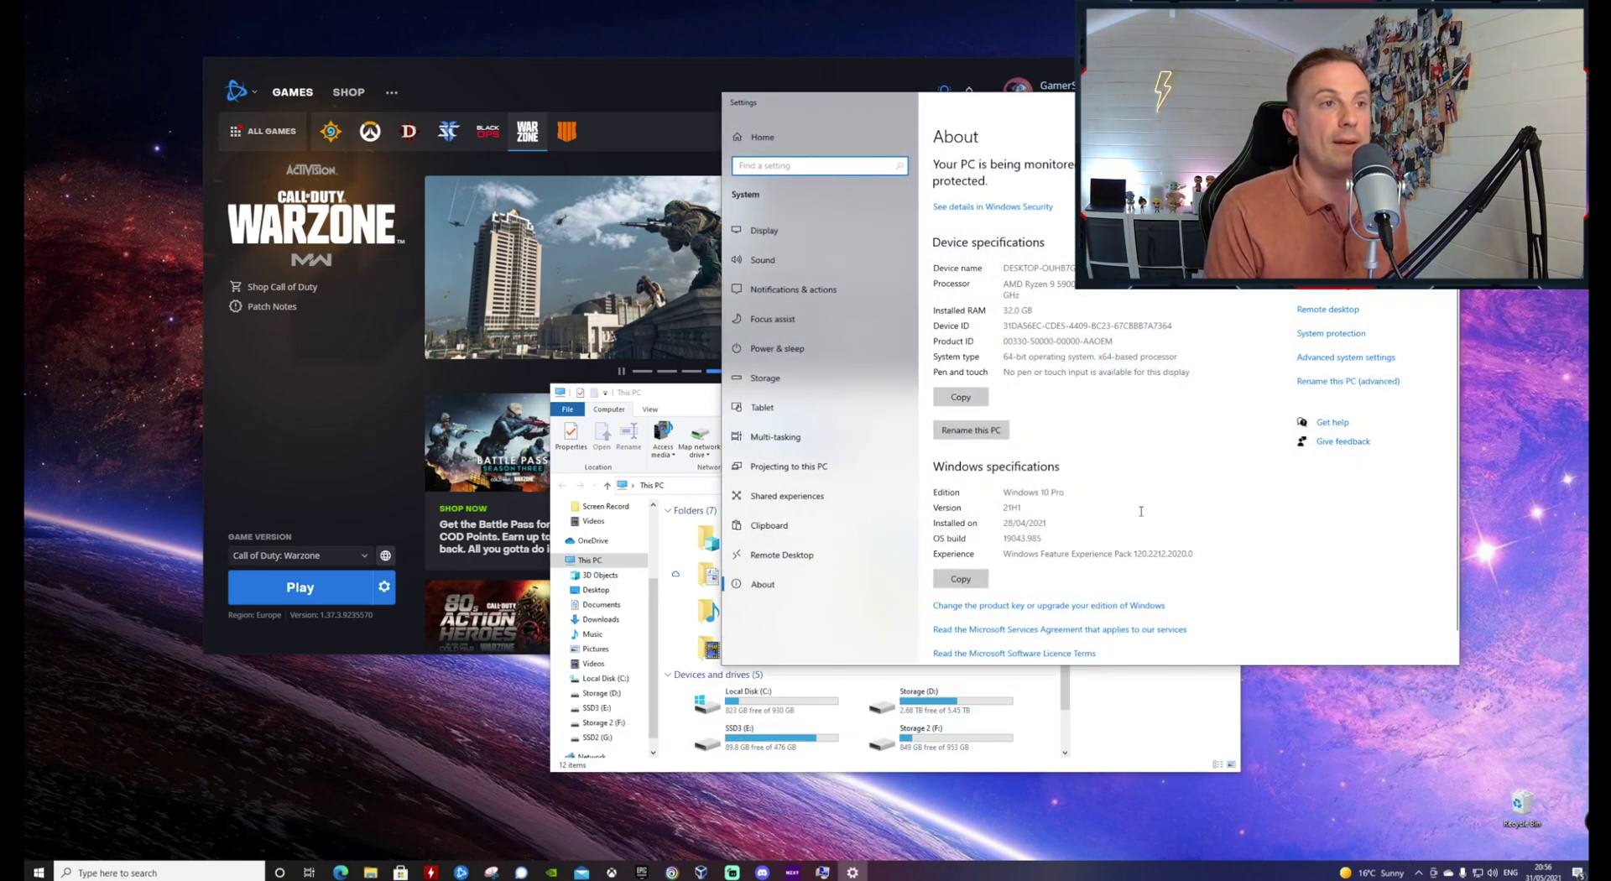
pyautogui.click(1330, 361)
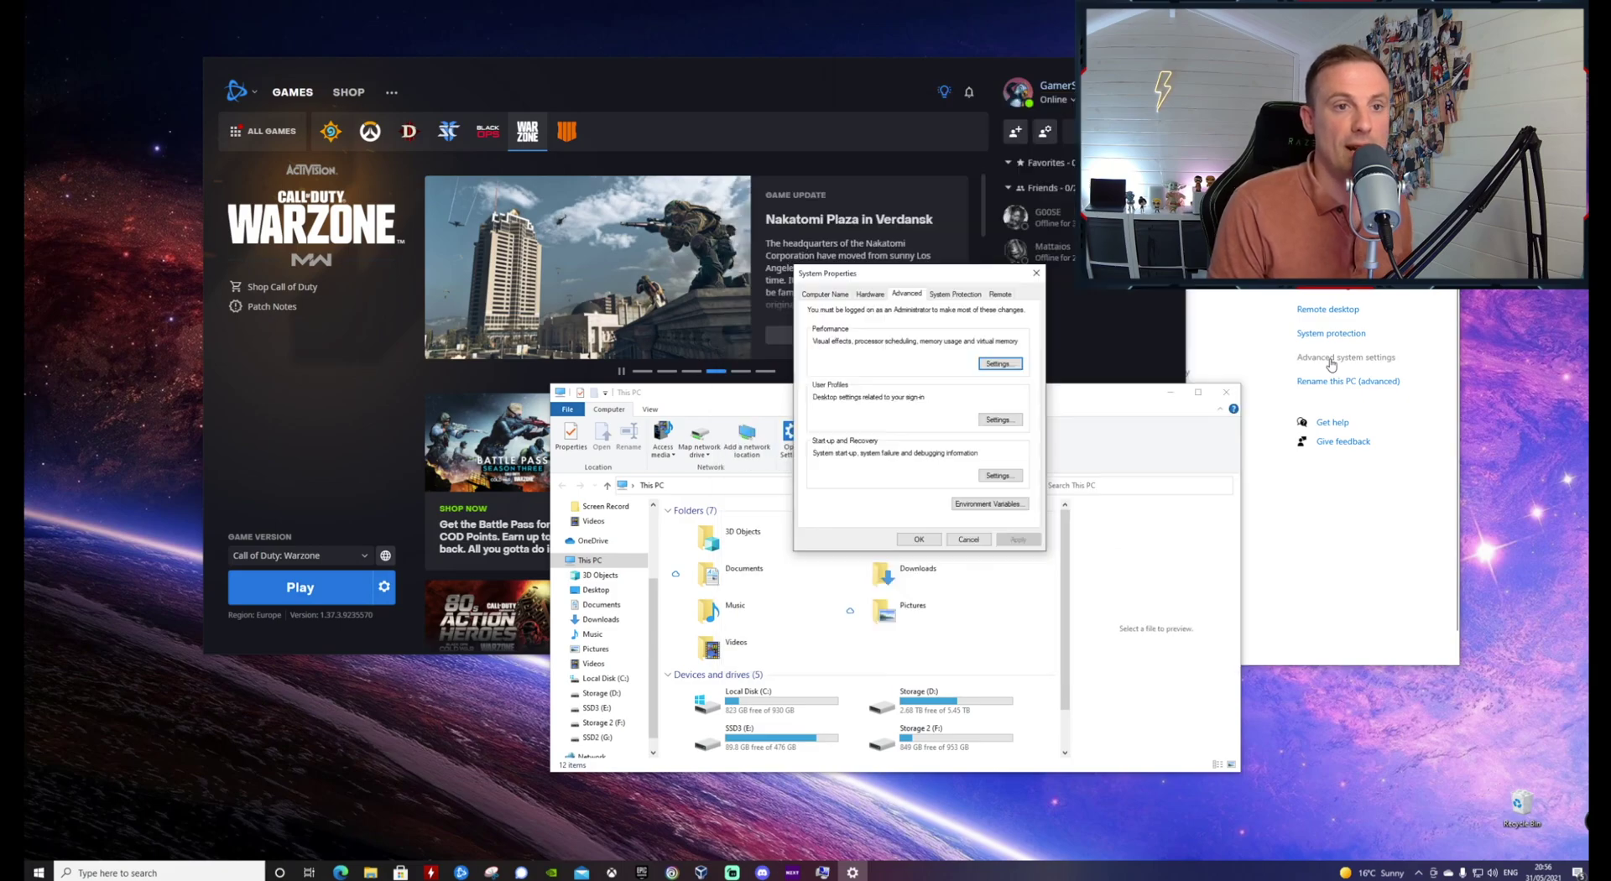
pyautogui.moveTo(879, 284); pyautogui.dragTo(807, 270)
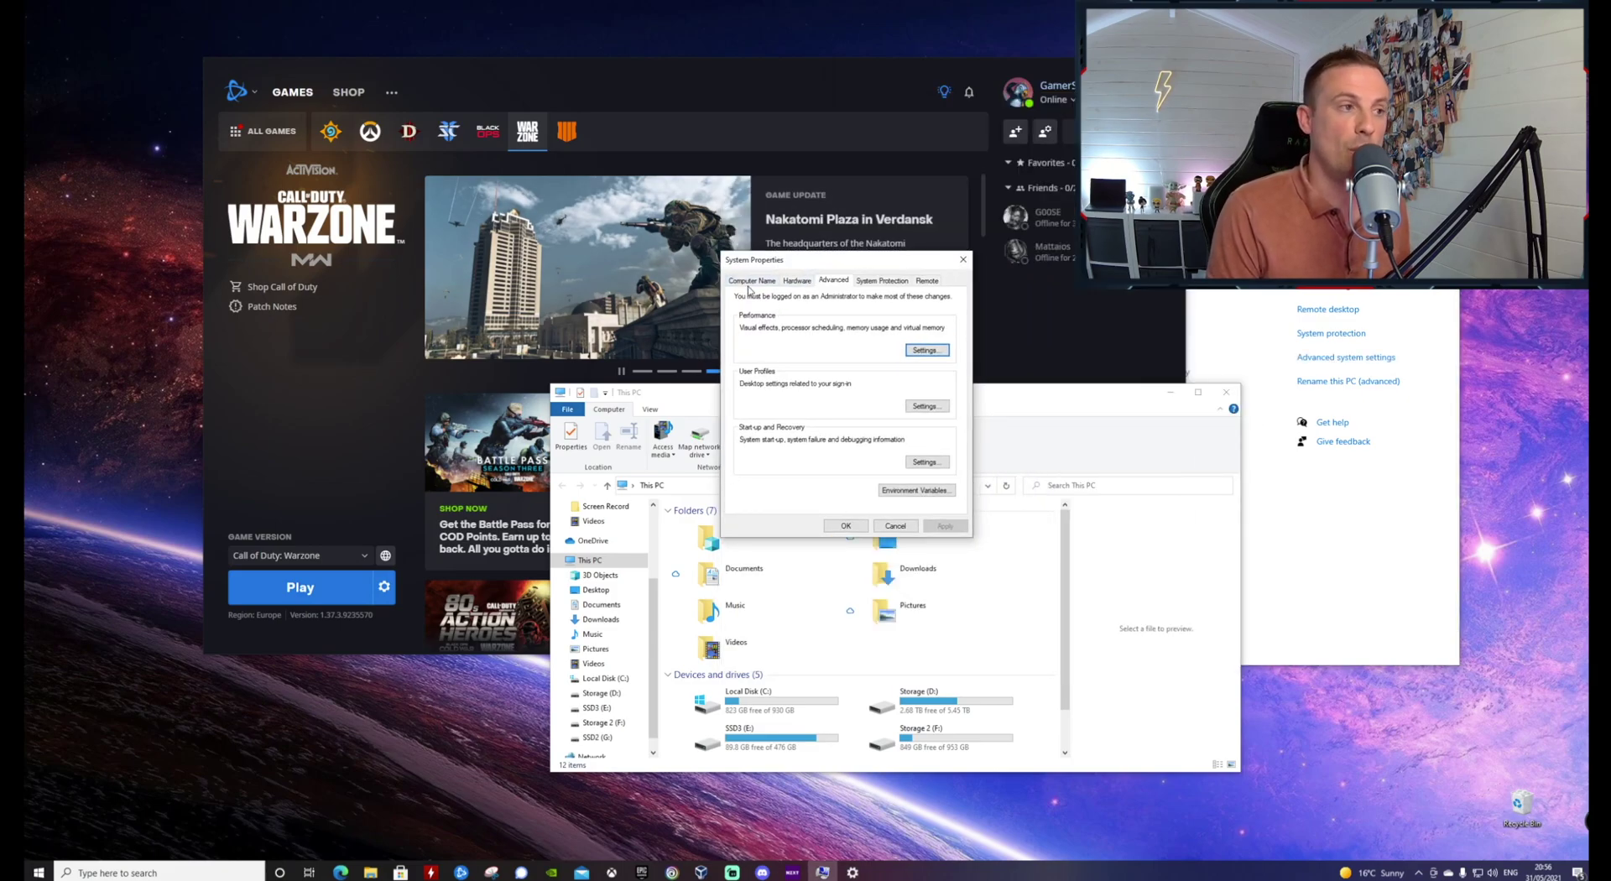
# Step: Browse the System Properties tabs through Remote and settle on the Advanced tab
pyautogui.click(797, 282)
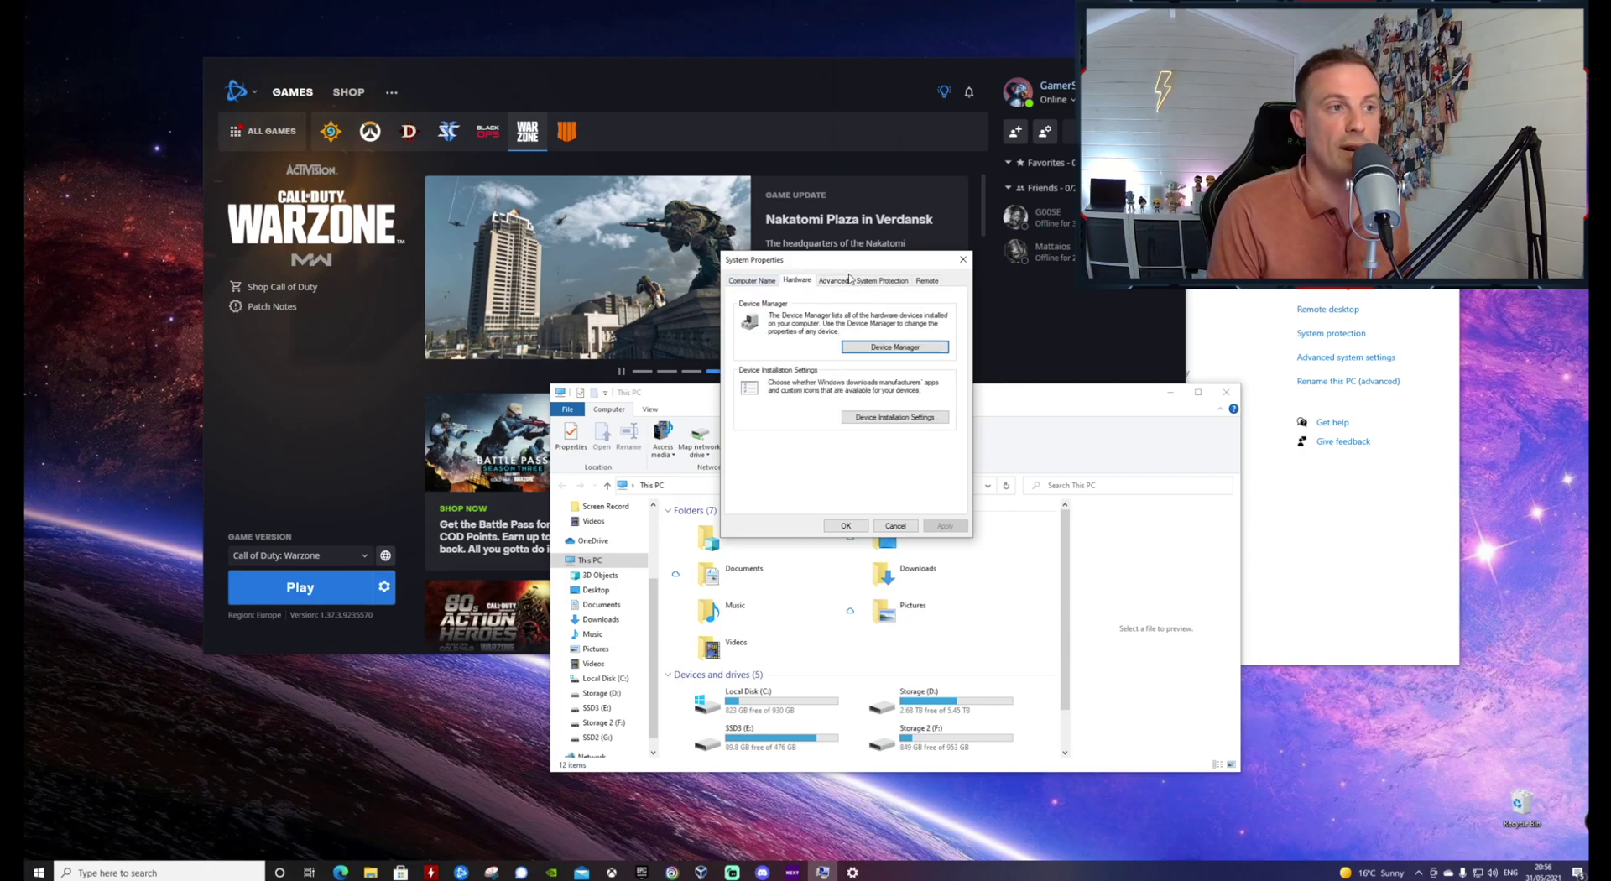
pyautogui.click(836, 282)
pyautogui.click(883, 282)
pyautogui.click(925, 284)
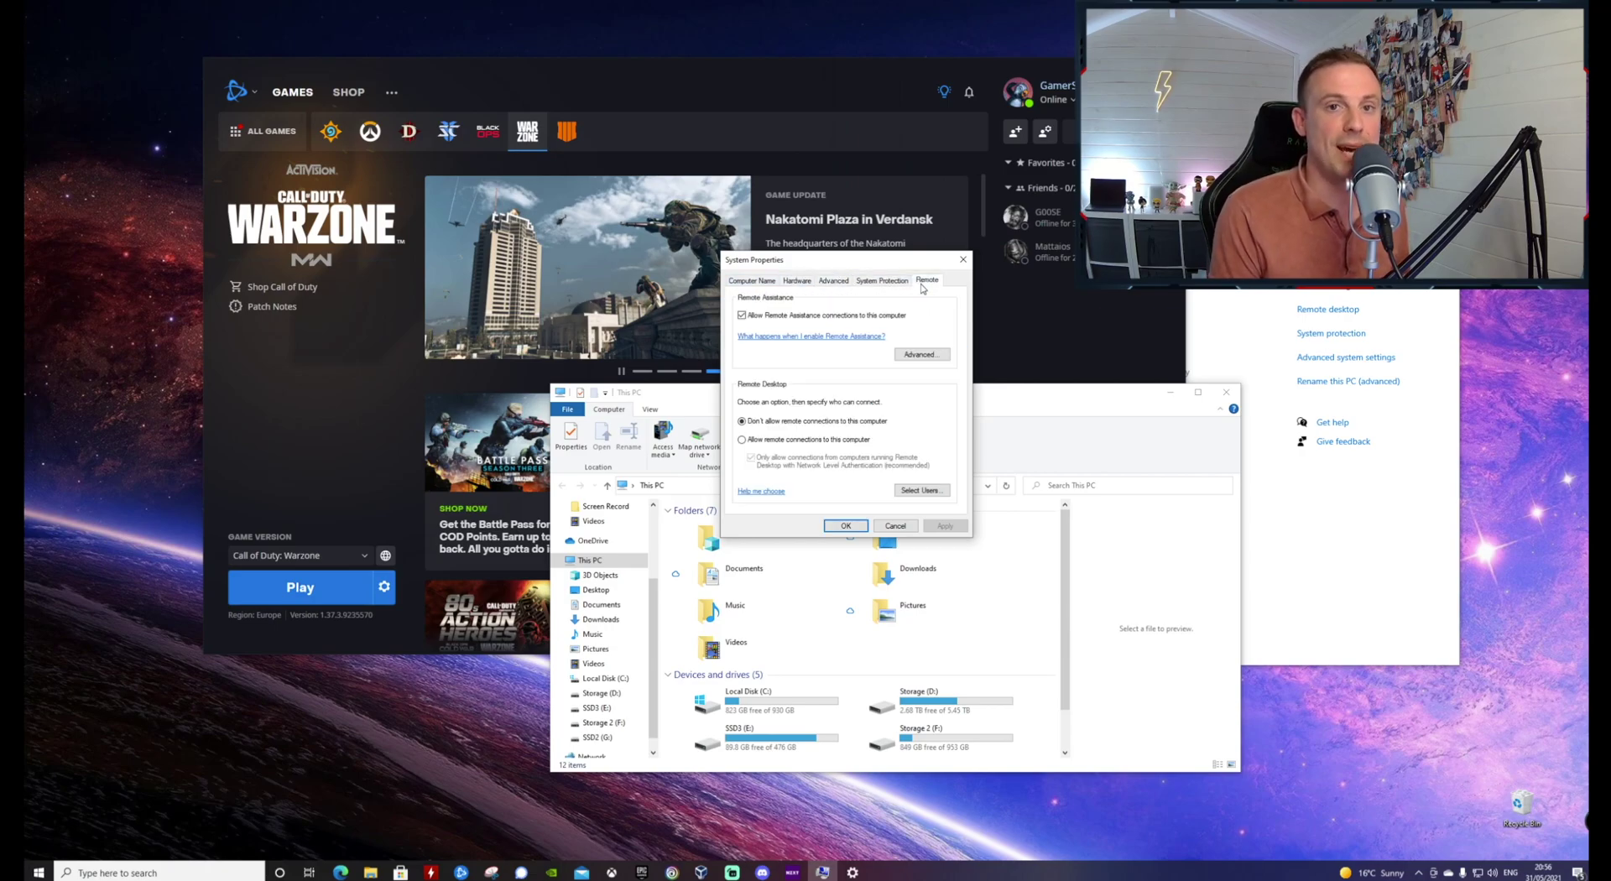
pyautogui.click(837, 282)
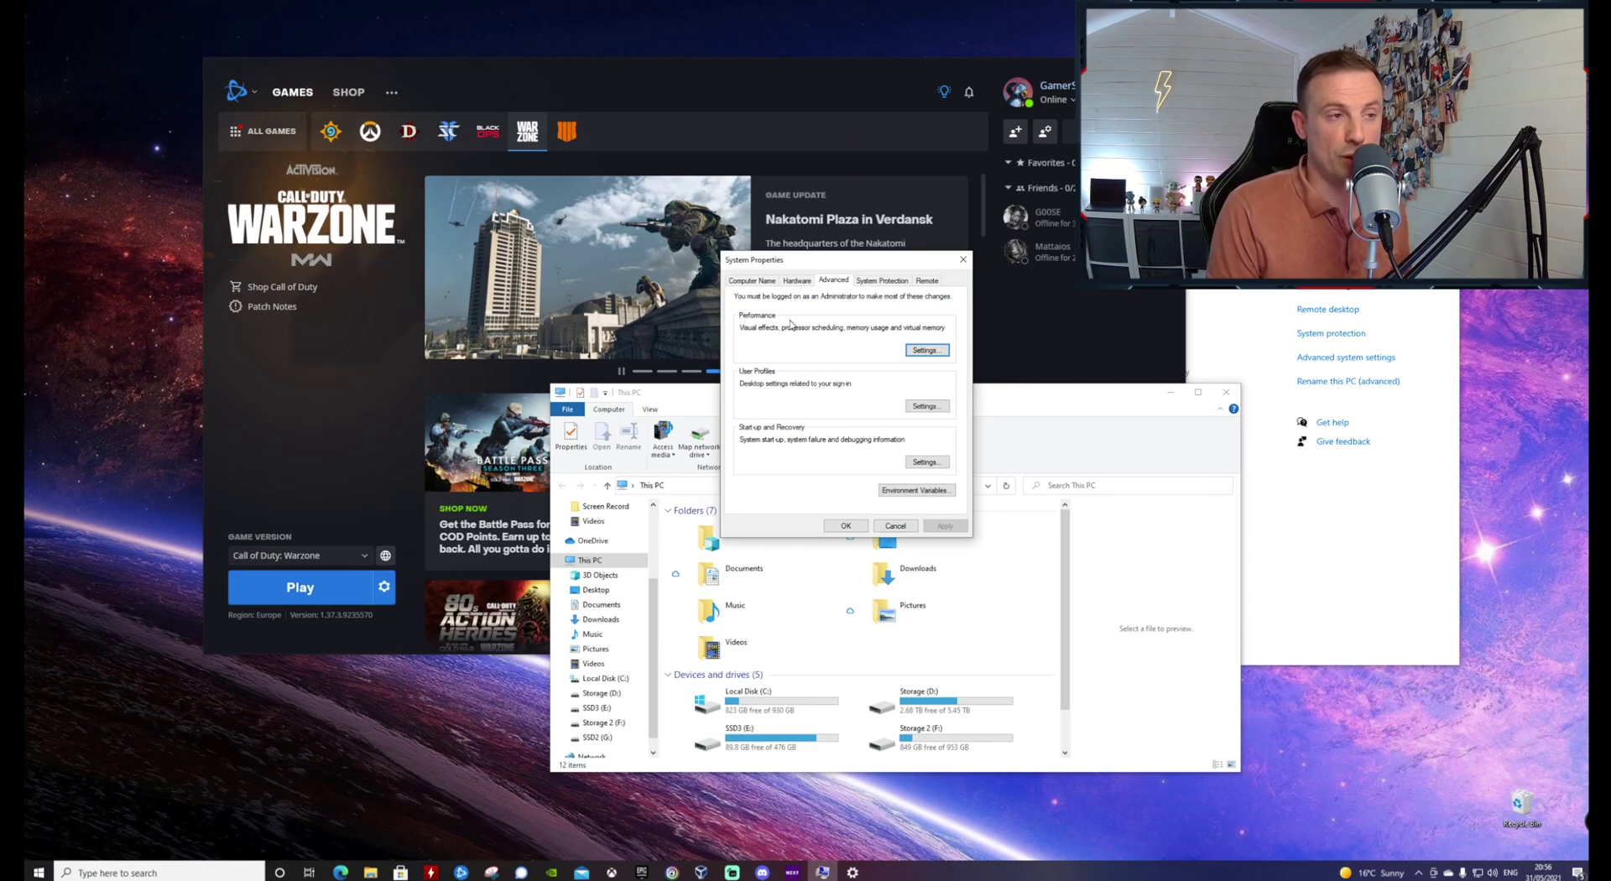
# Step: Open Performance Options' Advanced tab and the Virtual Memory Change dialog
pyautogui.click(938, 353)
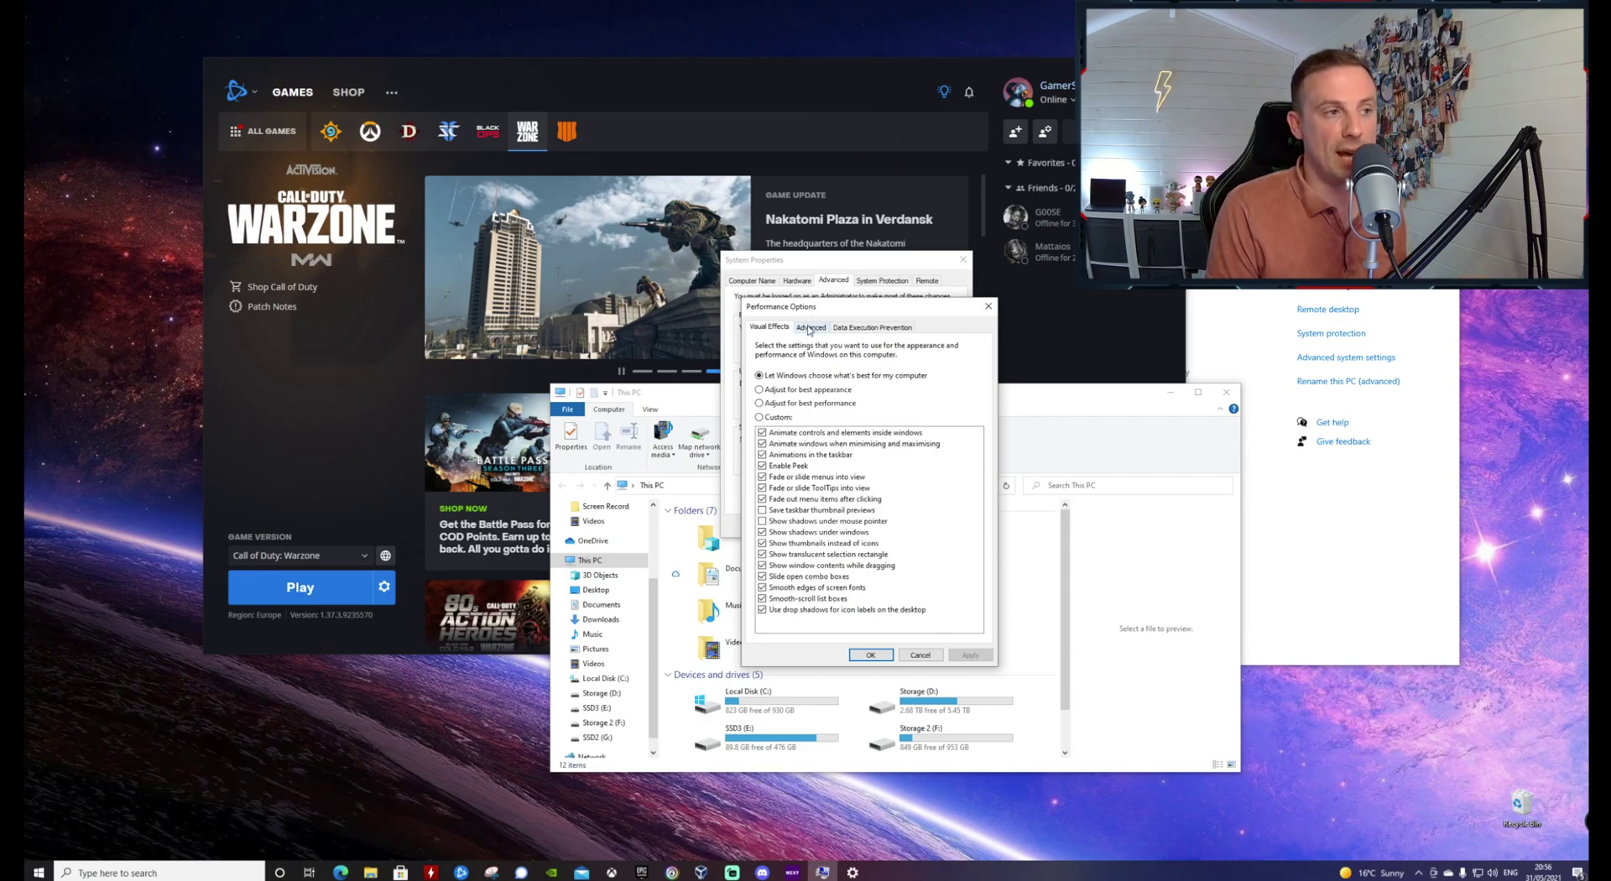
pyautogui.click(809, 329)
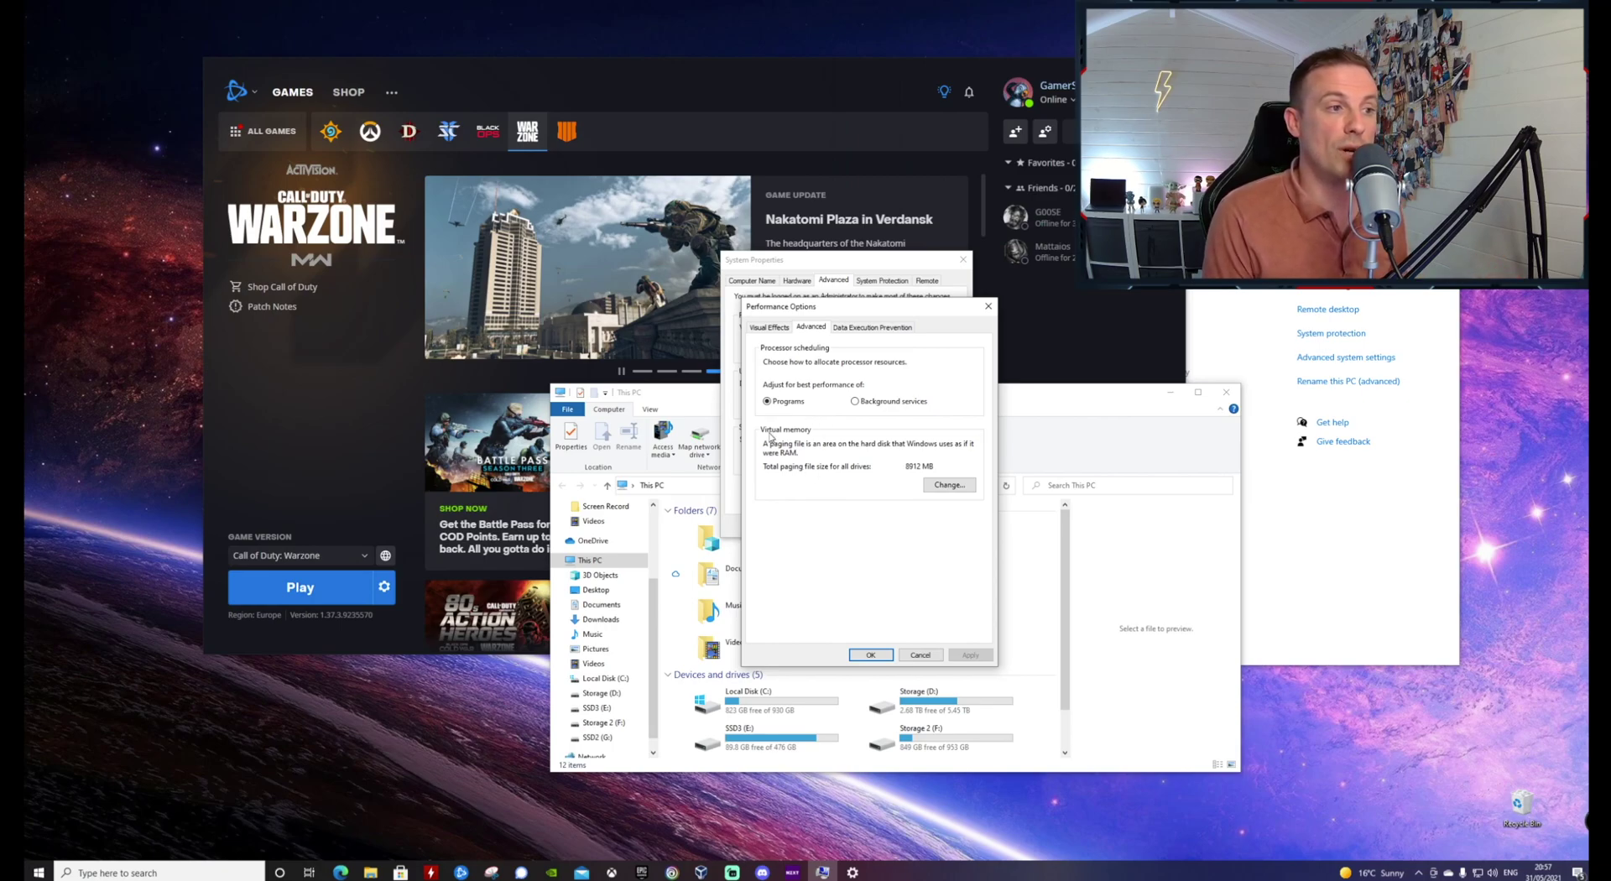
pyautogui.click(940, 490)
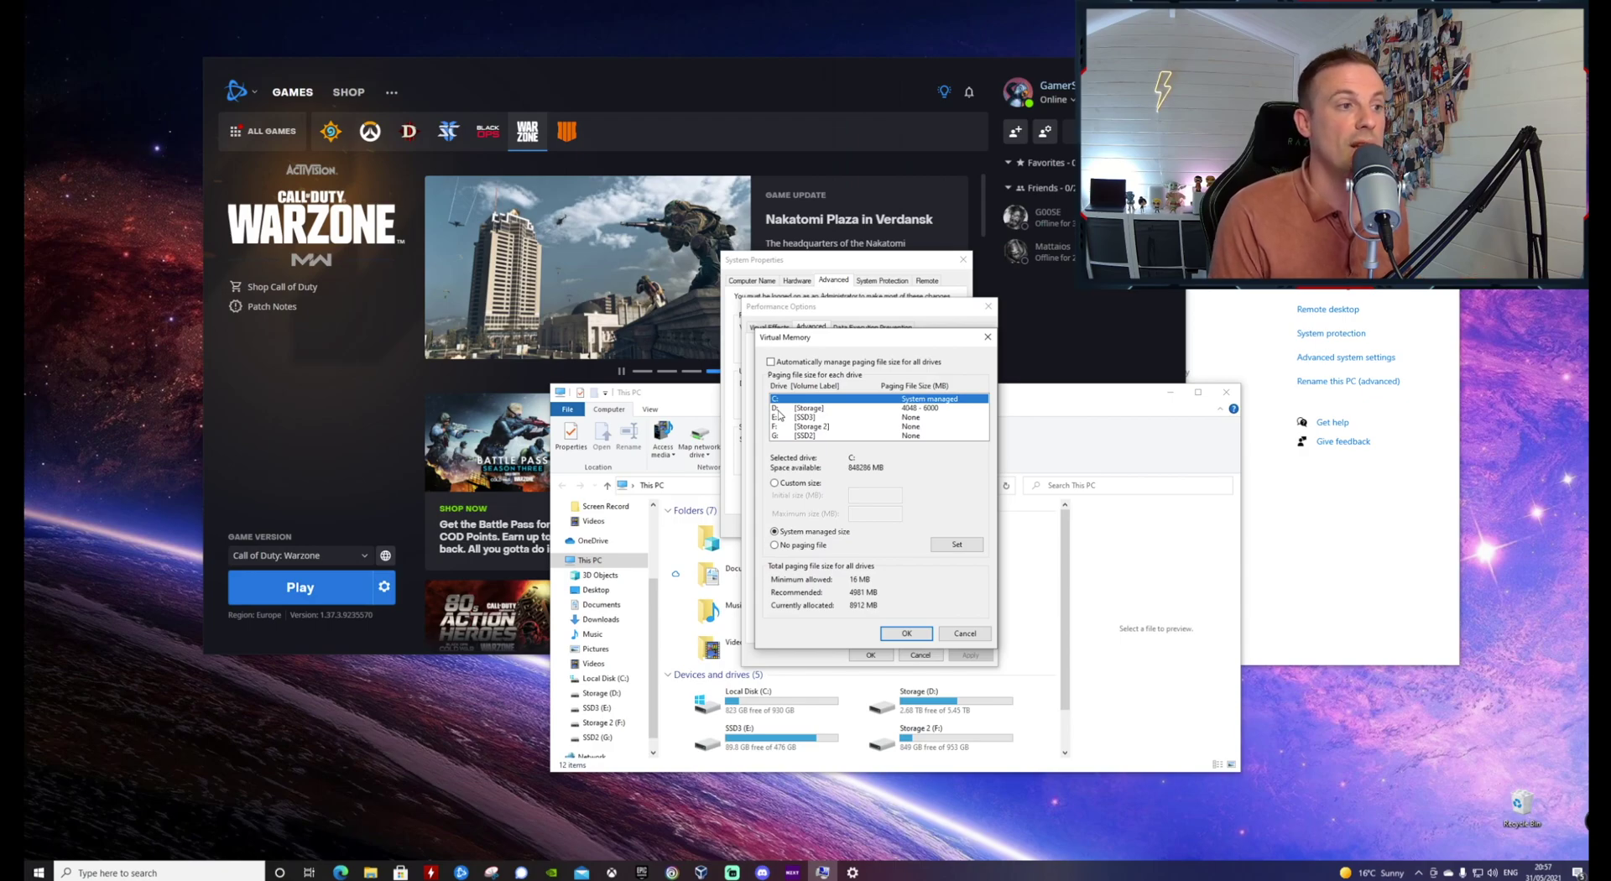
# Step: Select drive E: and try Custom size, leaving it on System managed size
pyautogui.click(787, 417)
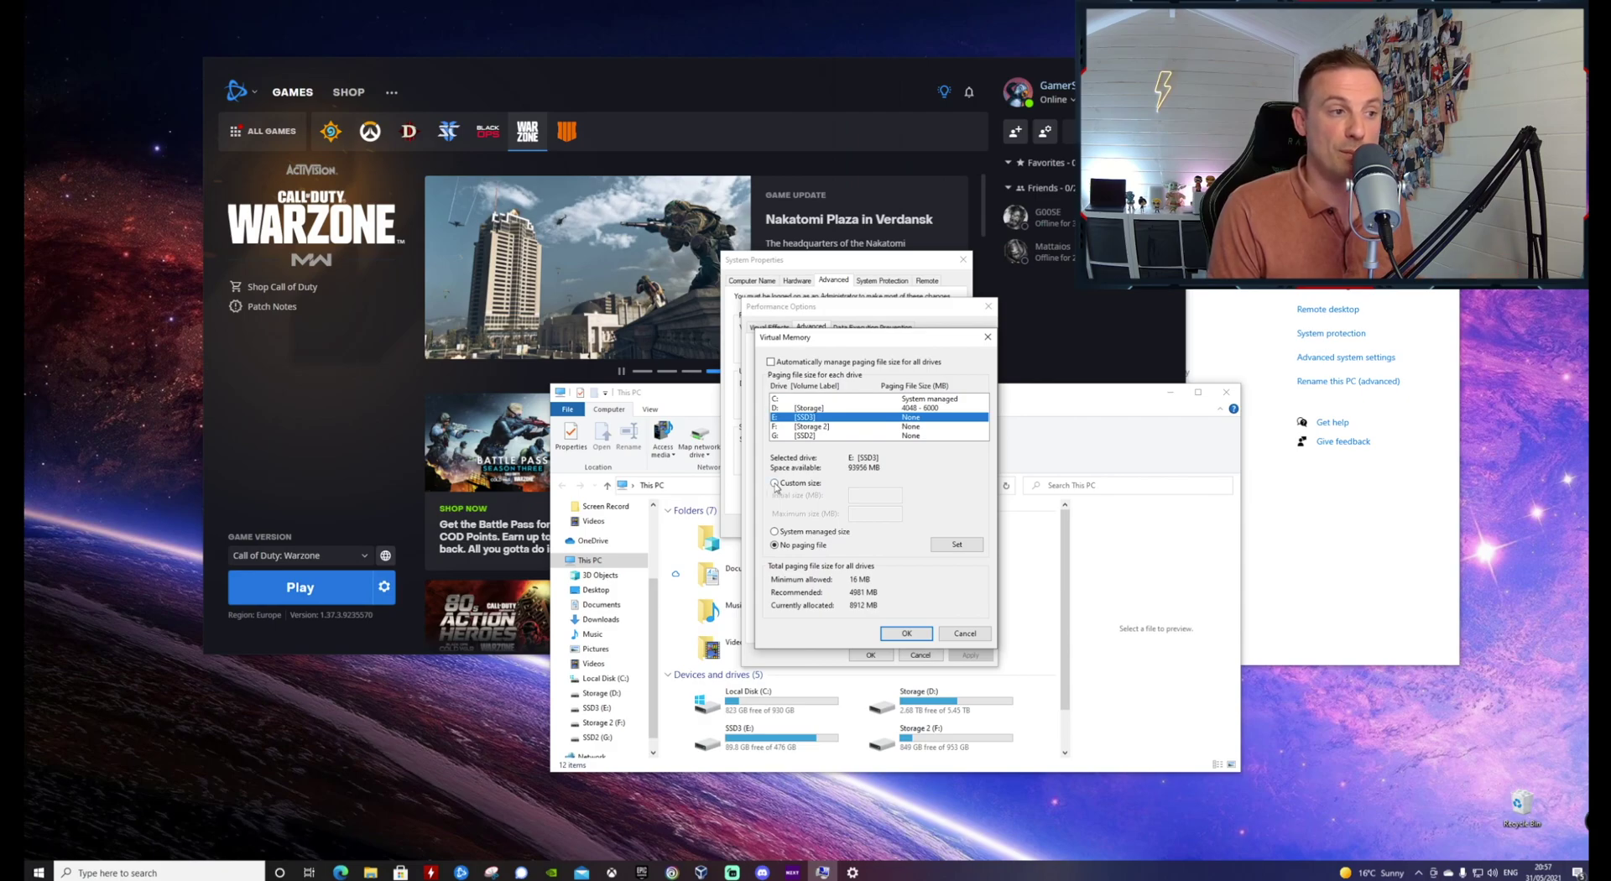
pyautogui.click(775, 484)
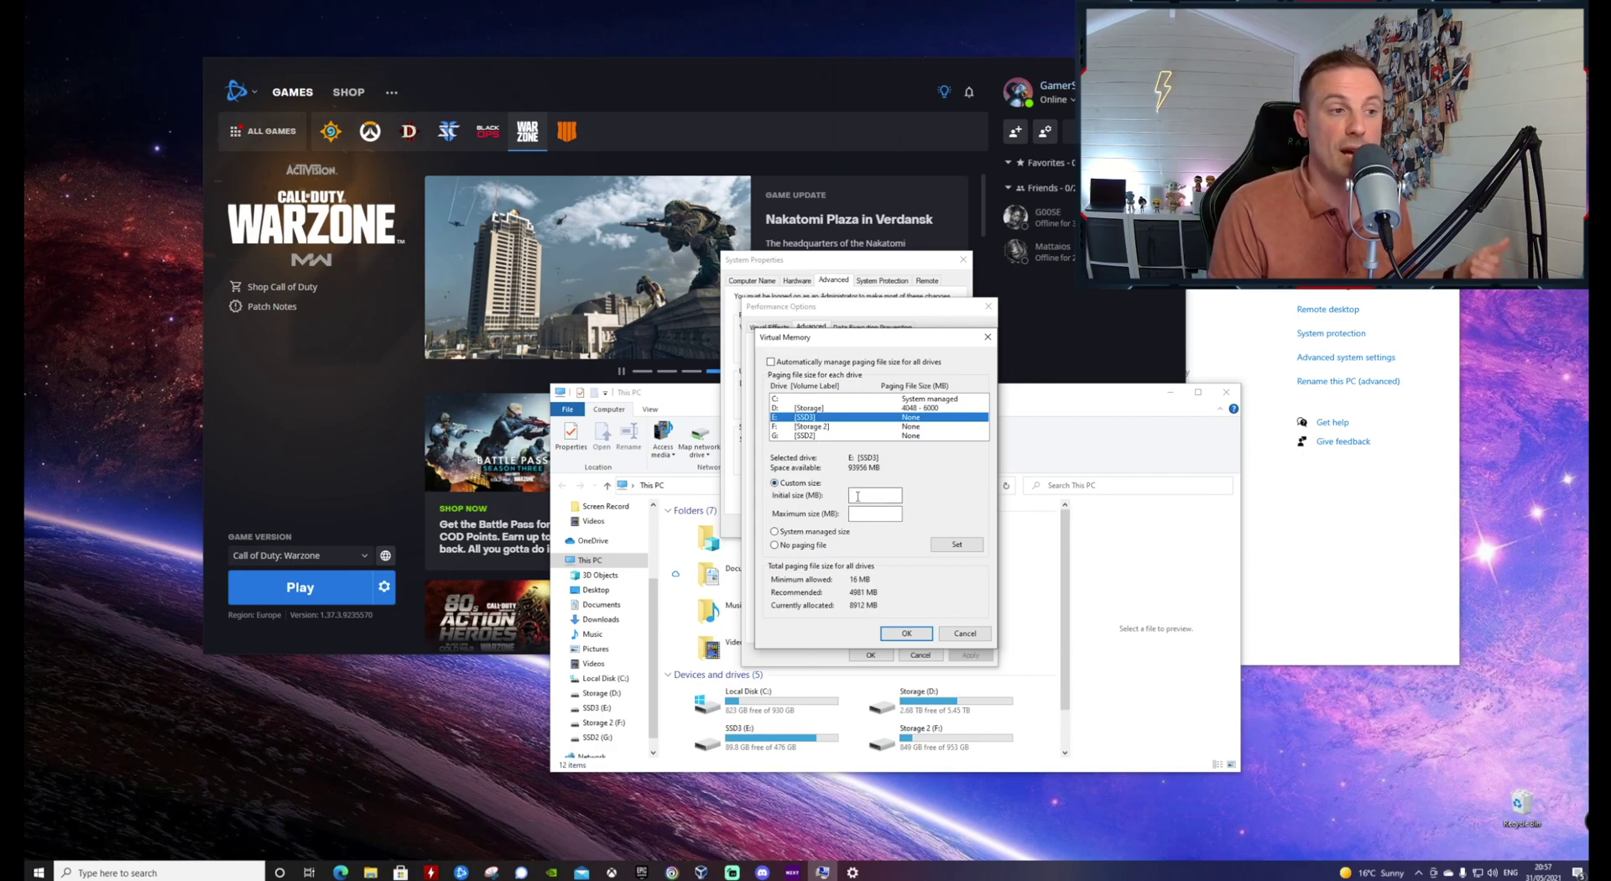
pyautogui.click(784, 533)
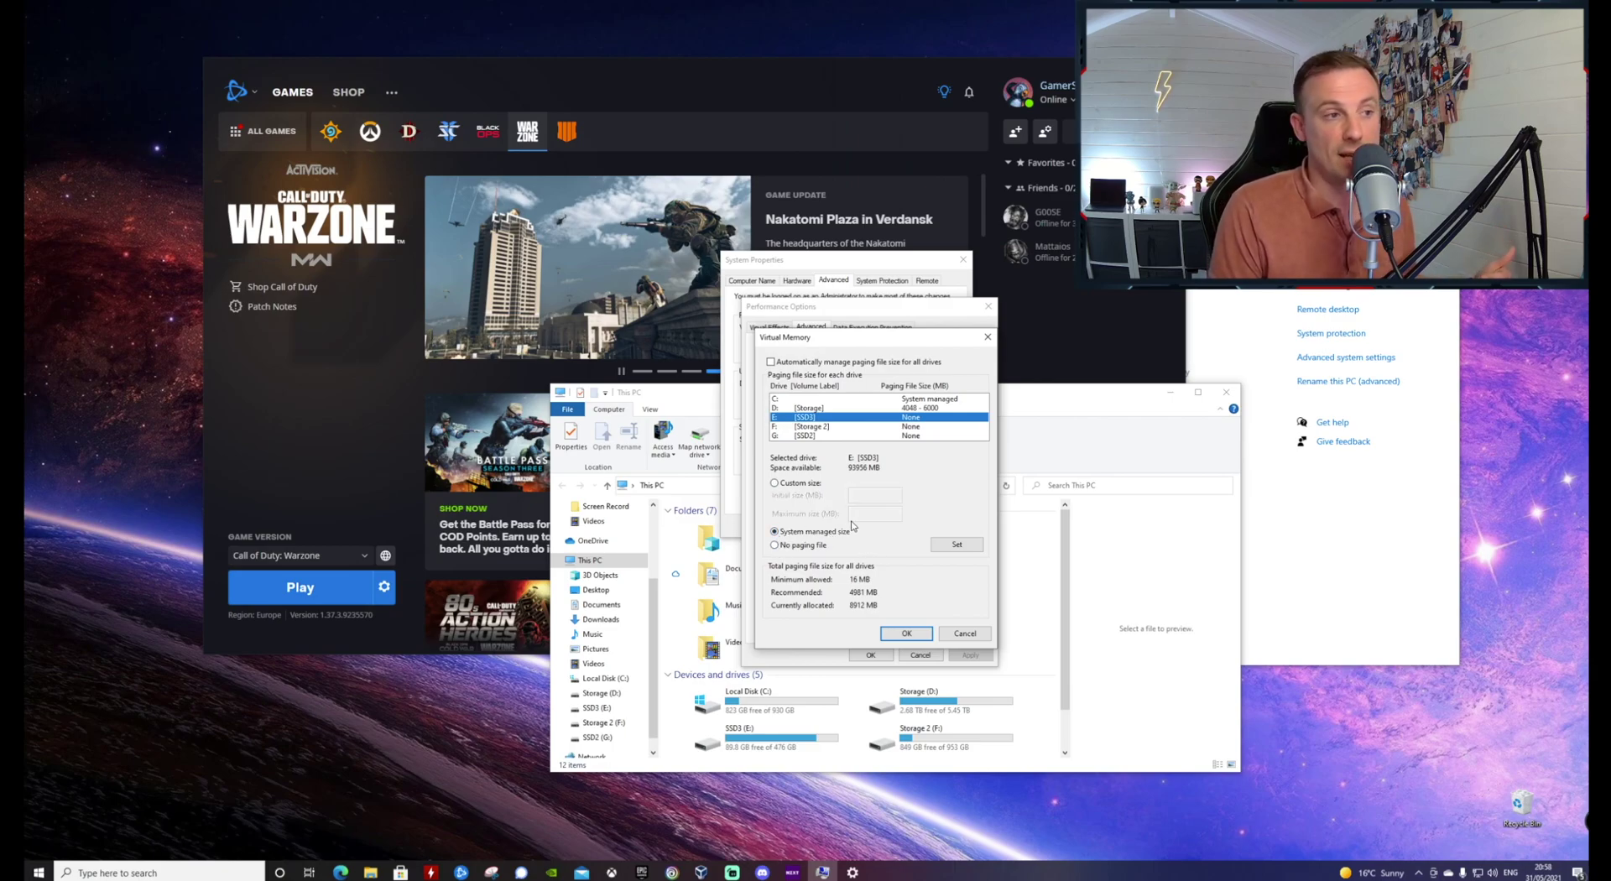
# Step: Select D: [Storage] and edit its custom paging file: 4048 MB initial, 6000 MB maximum
pyautogui.click(795, 408)
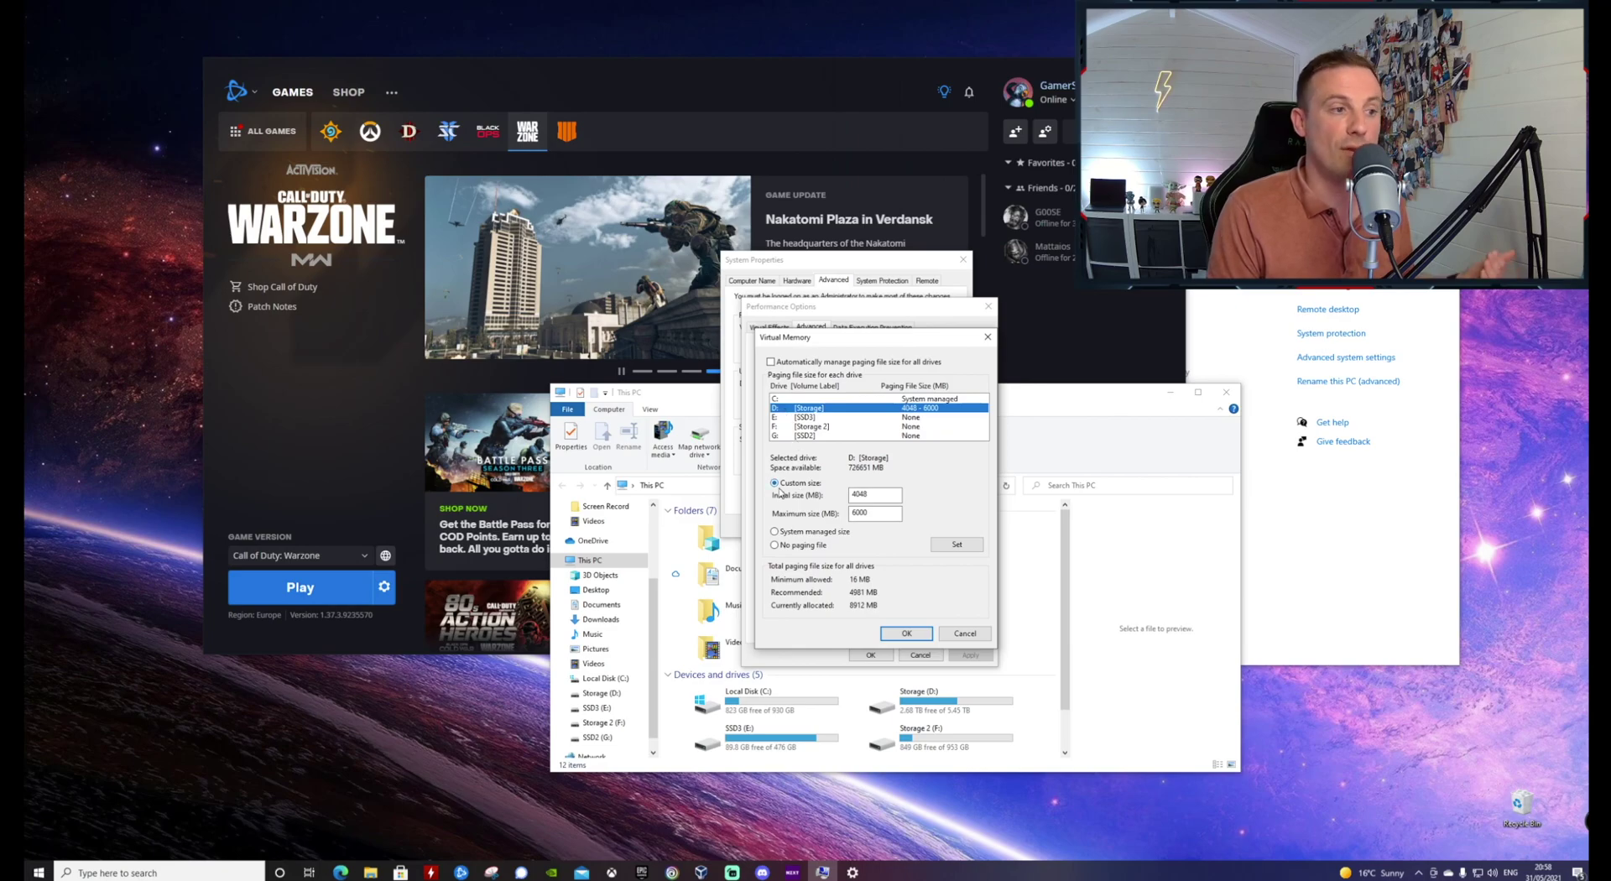
pyautogui.doubleClick(850, 495)
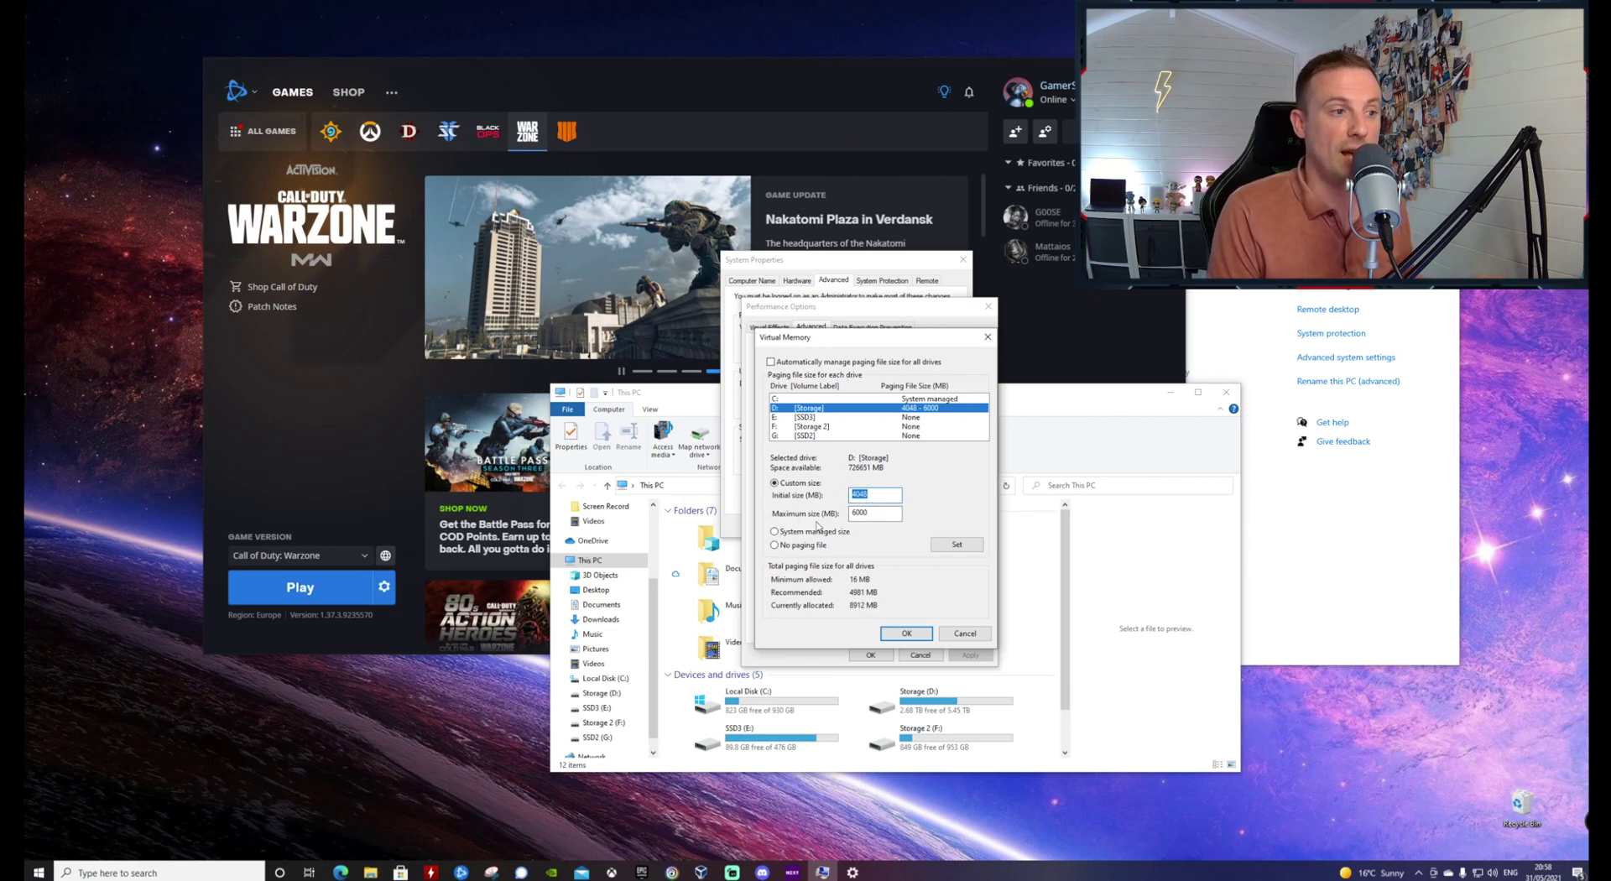
pyautogui.click(883, 518)
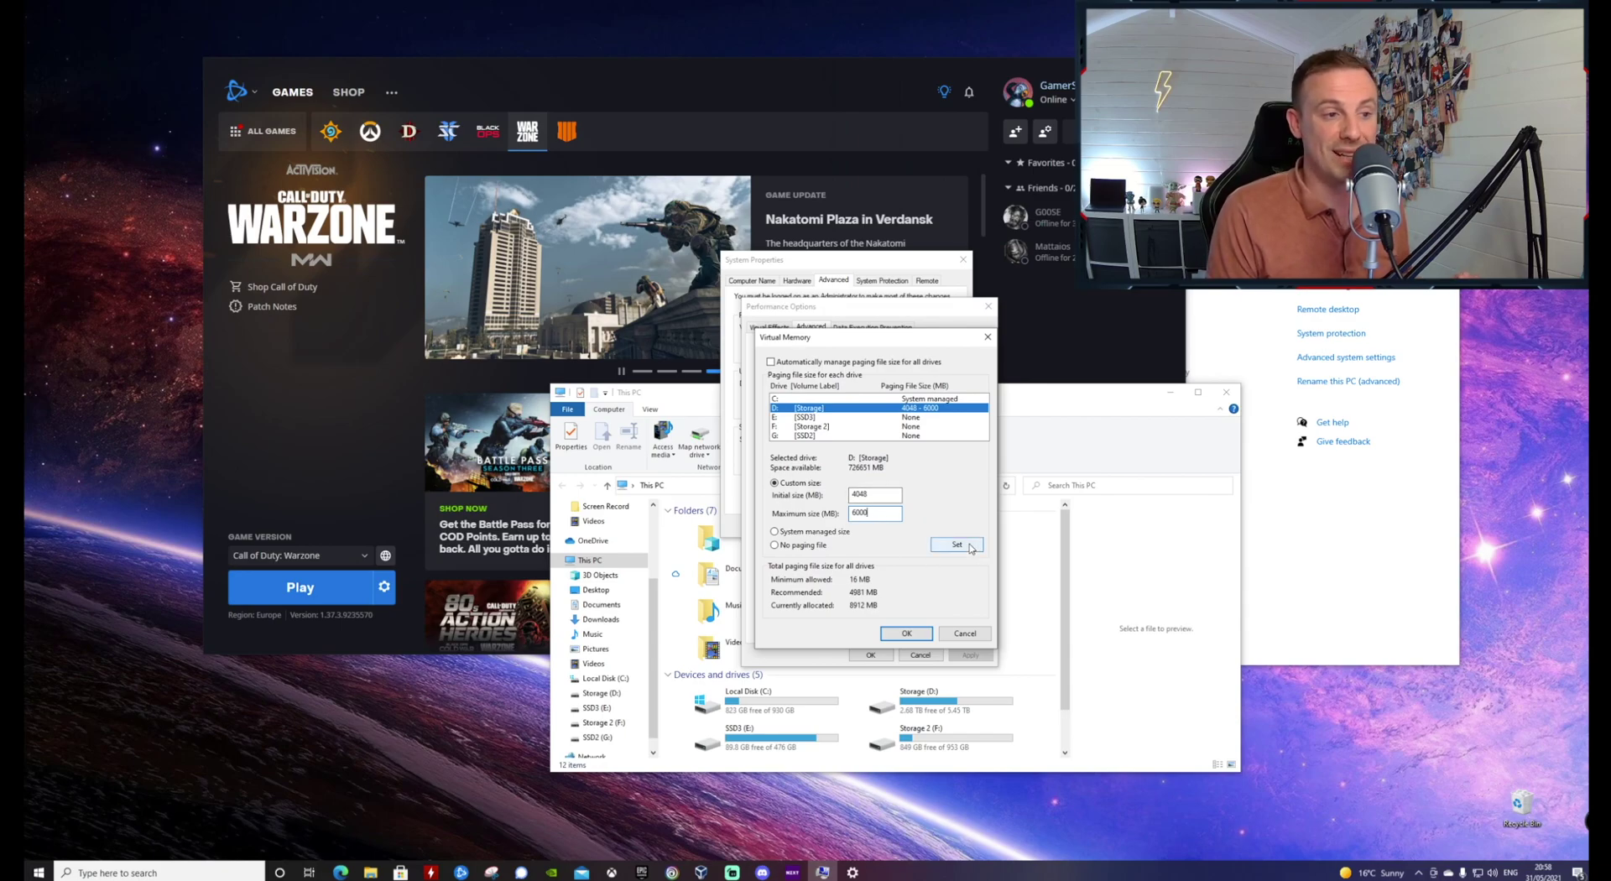
# Step: Confirm Virtual Memory, Performance Options and System Properties with OK, and close This PC
pyautogui.click(904, 634)
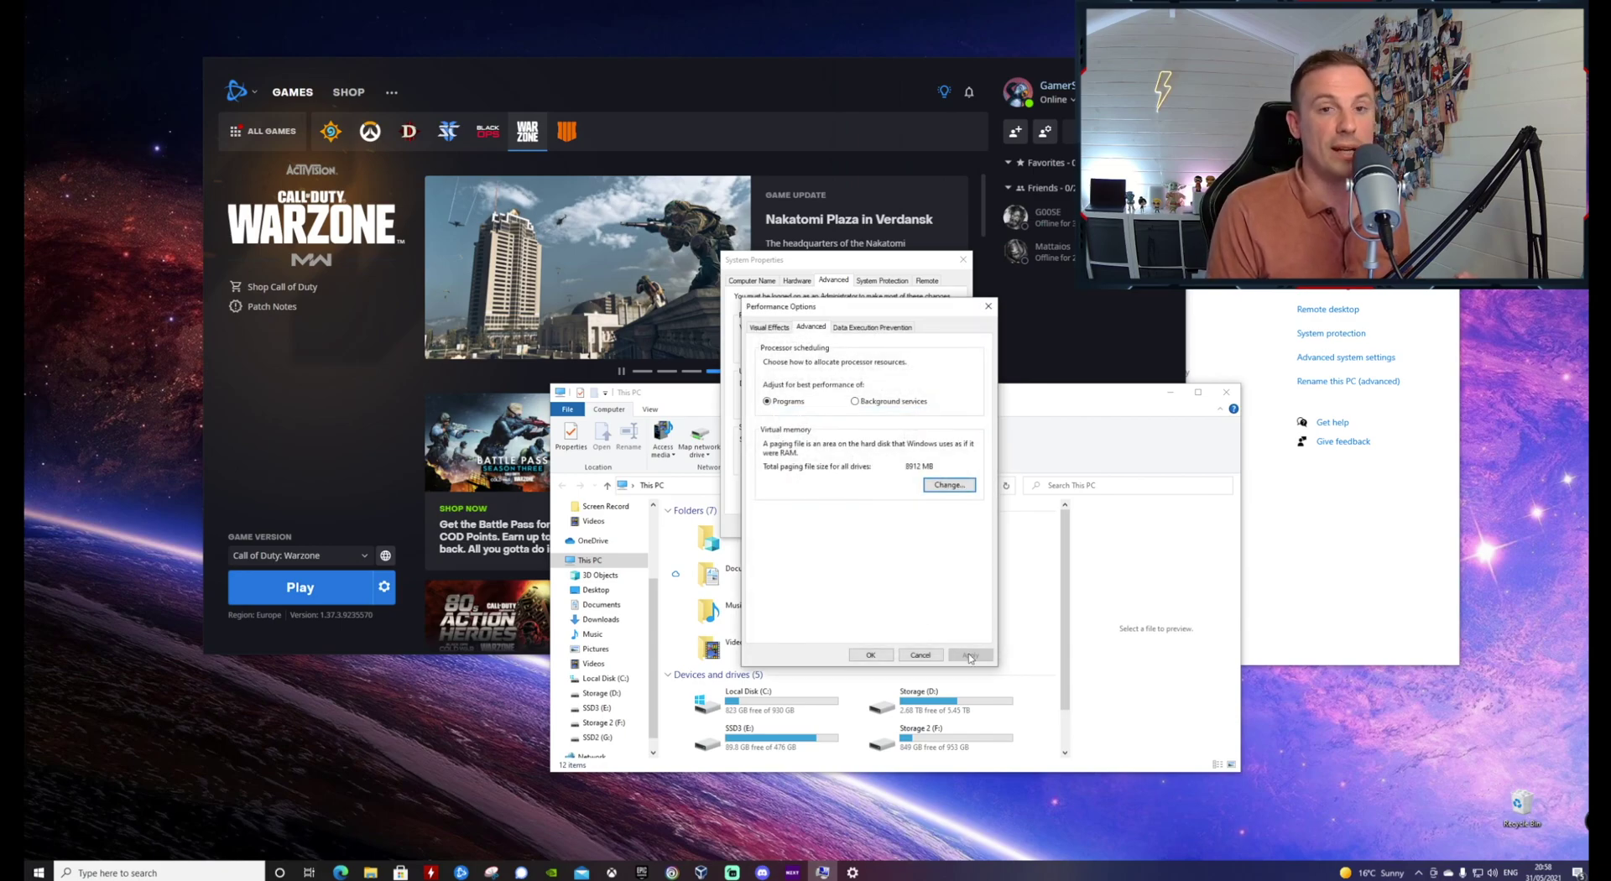
pyautogui.click(870, 655)
pyautogui.click(854, 532)
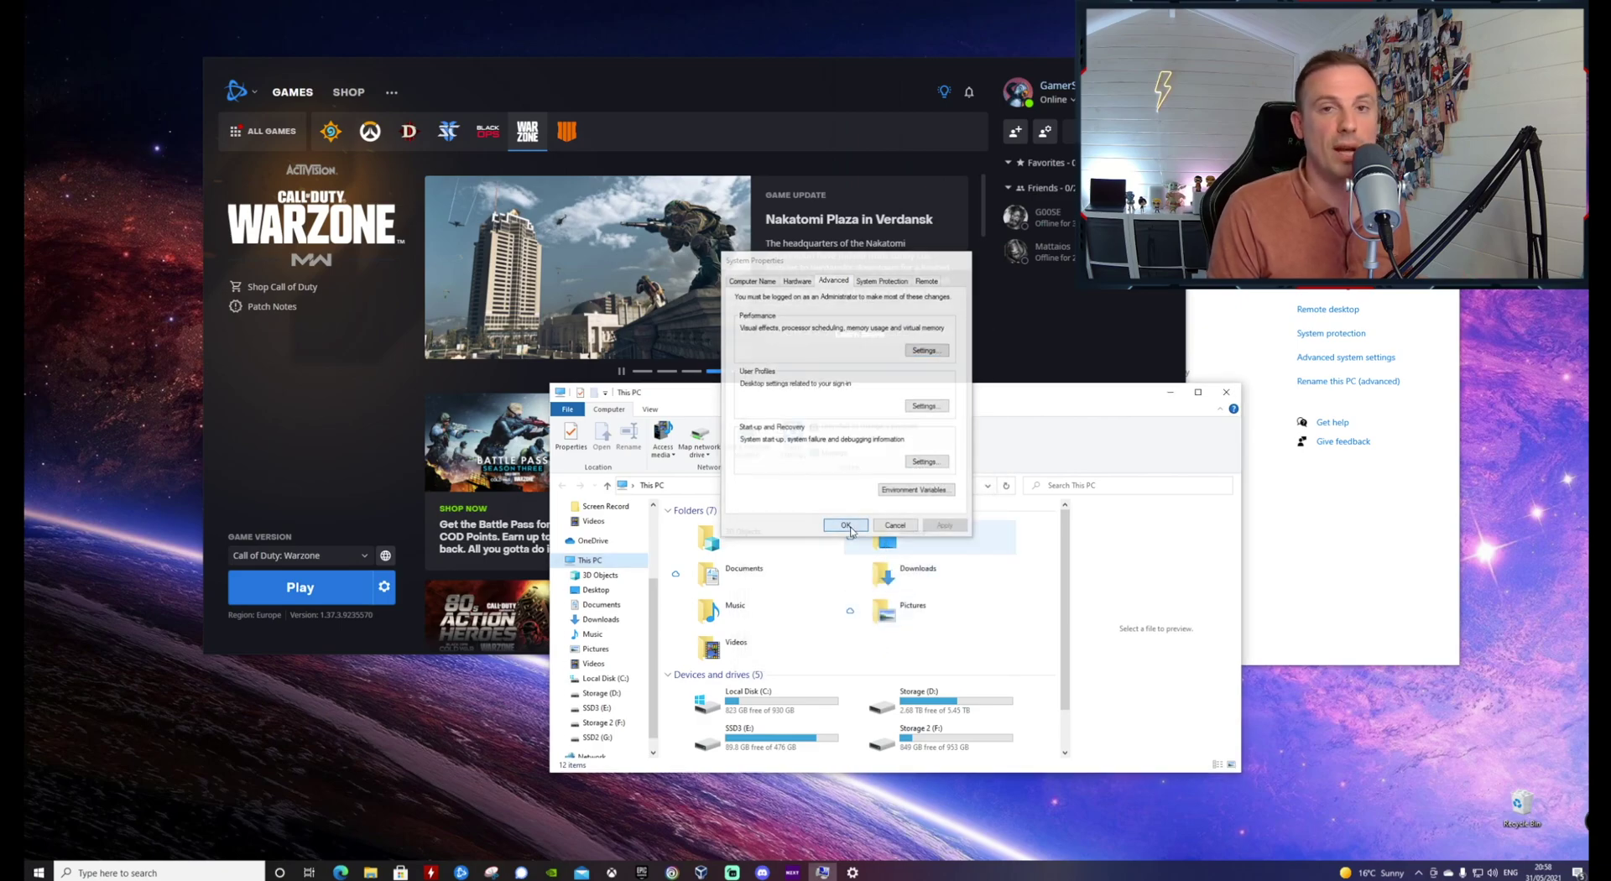
pyautogui.click(1226, 392)
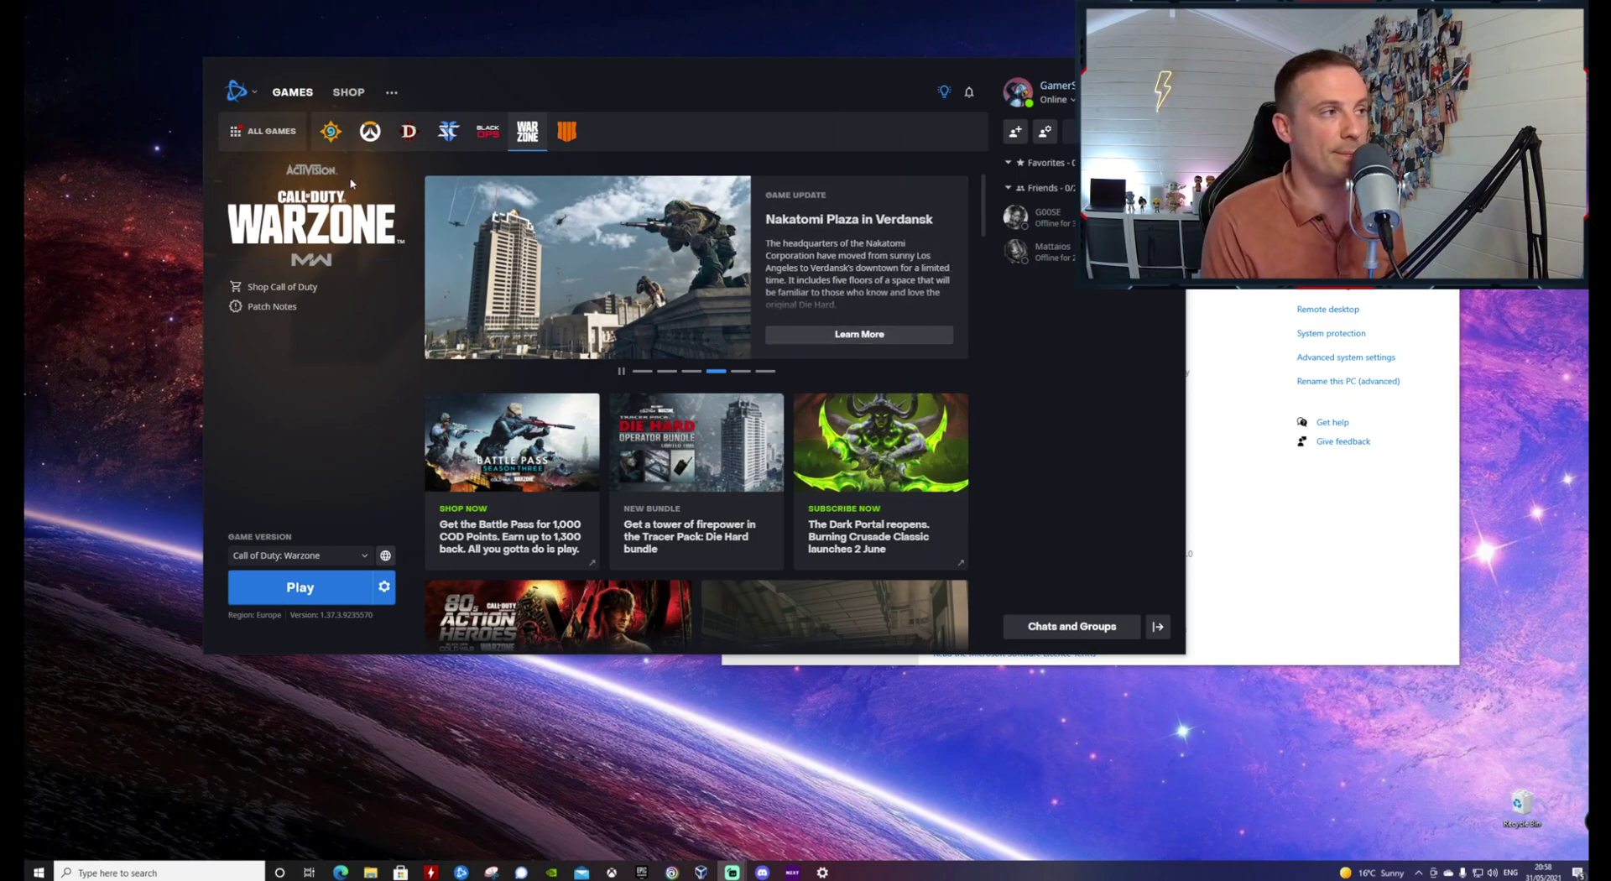
# Step: Relaunch Warzone from Battle.net and let it load to the Season 3 main menu
pyautogui.click(270, 588)
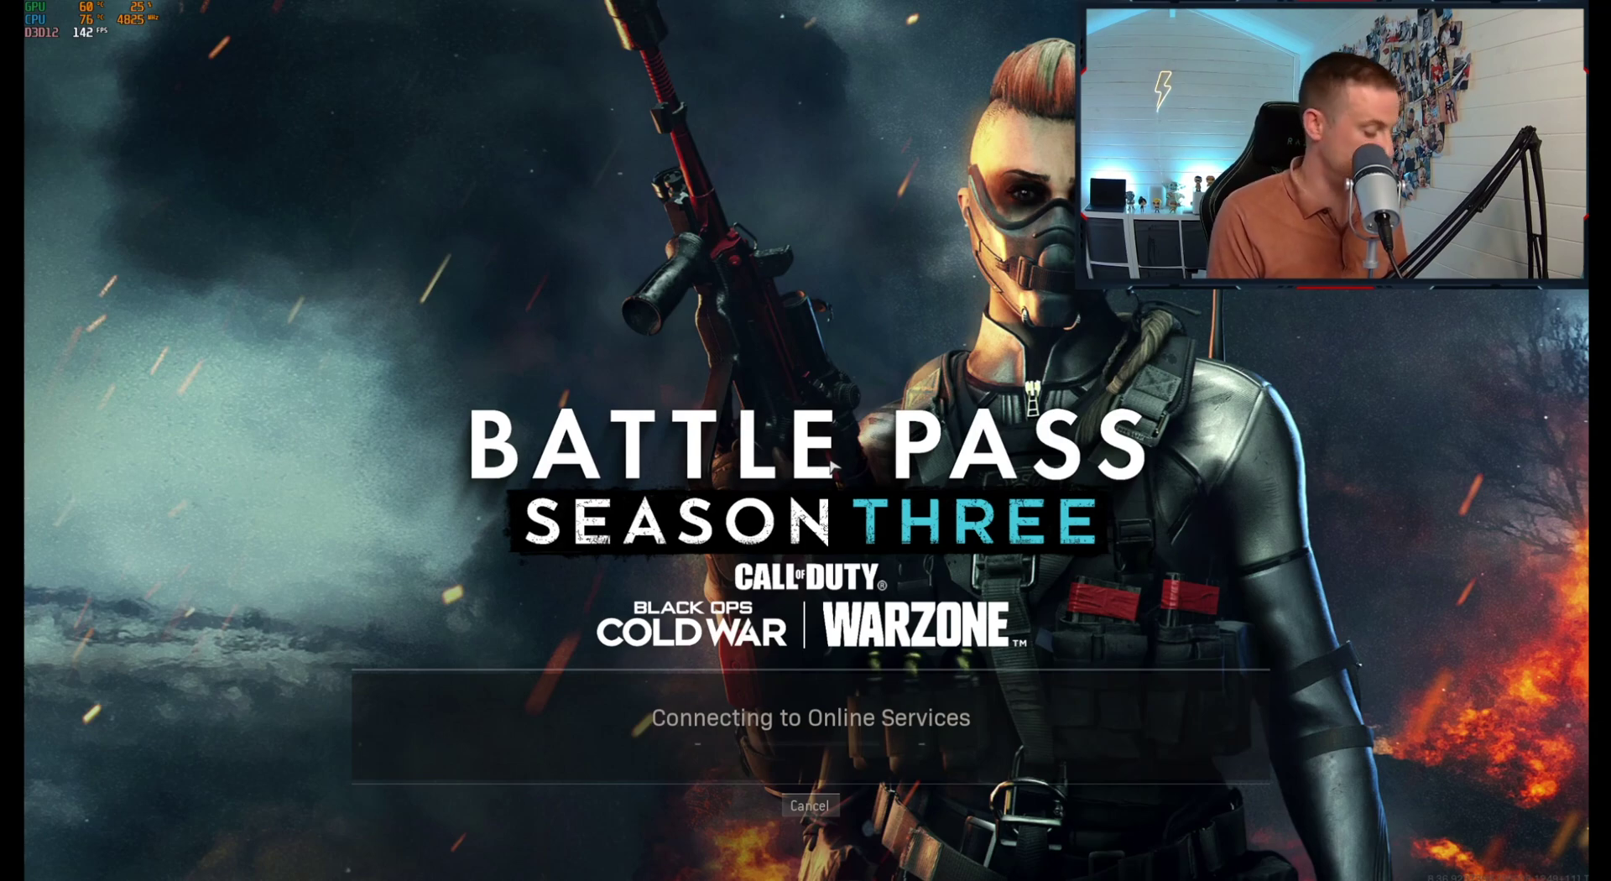
pyautogui.press('super')
pyautogui.click(831, 464)
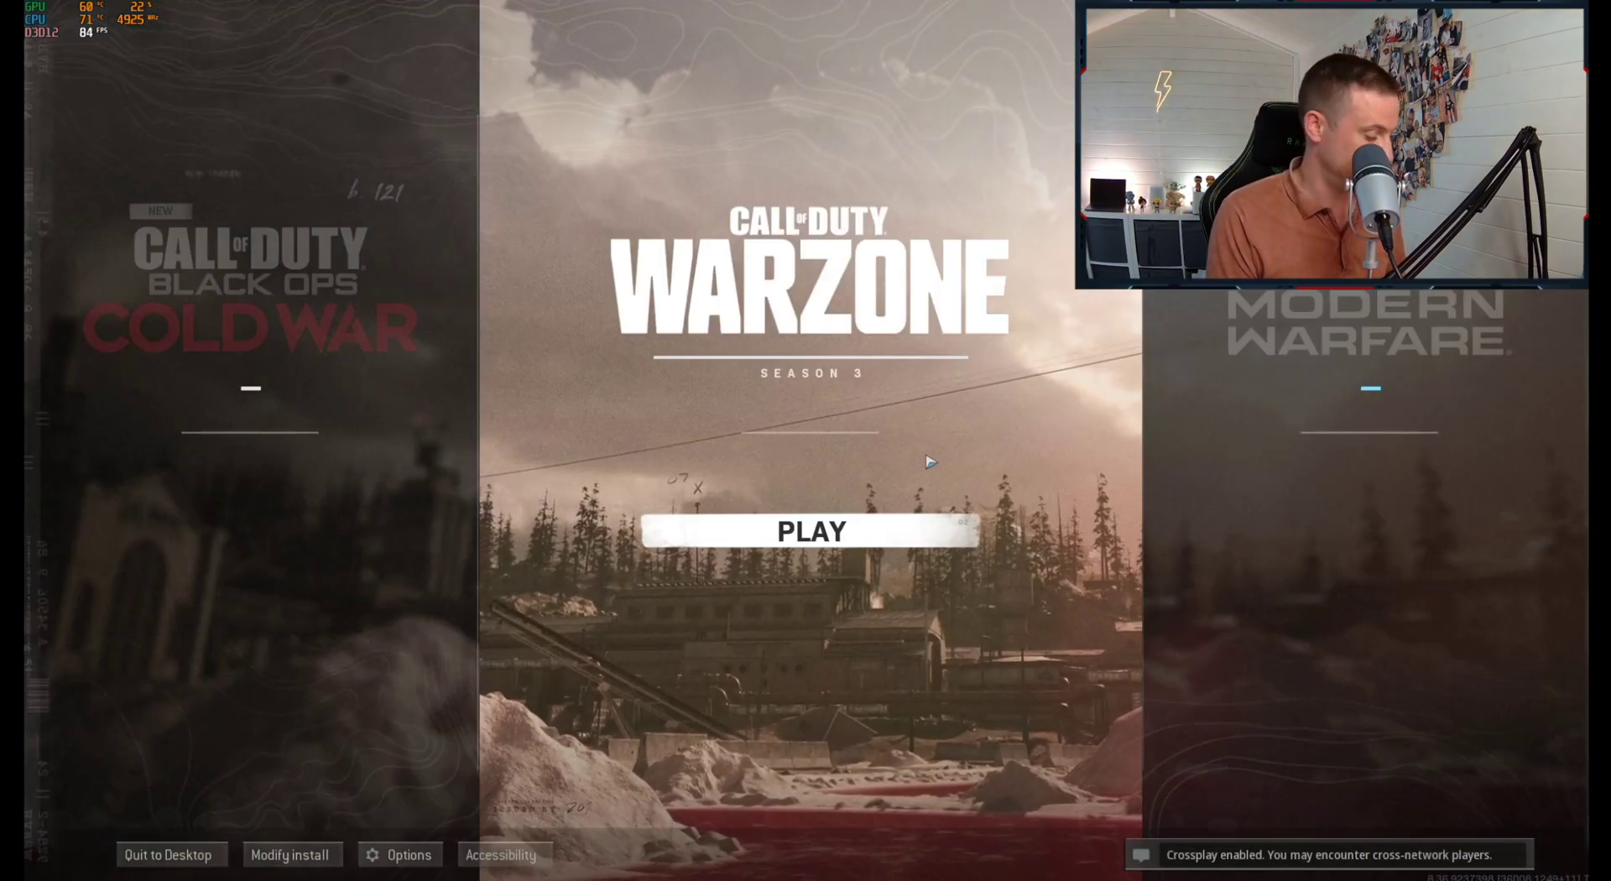
pyautogui.press('super')
pyautogui.click(930, 460)
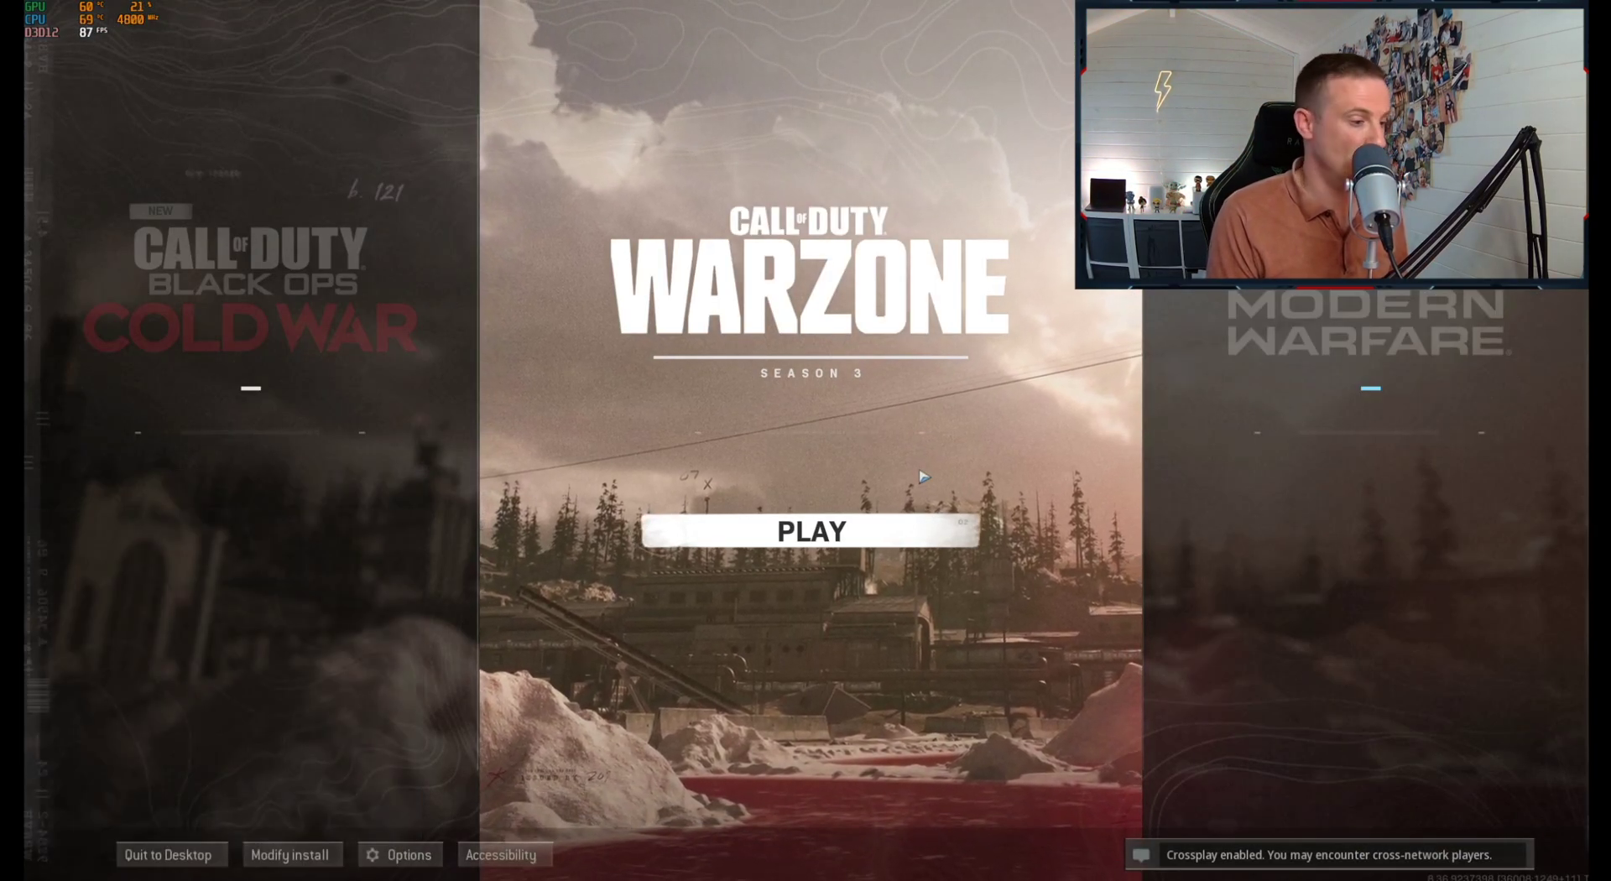